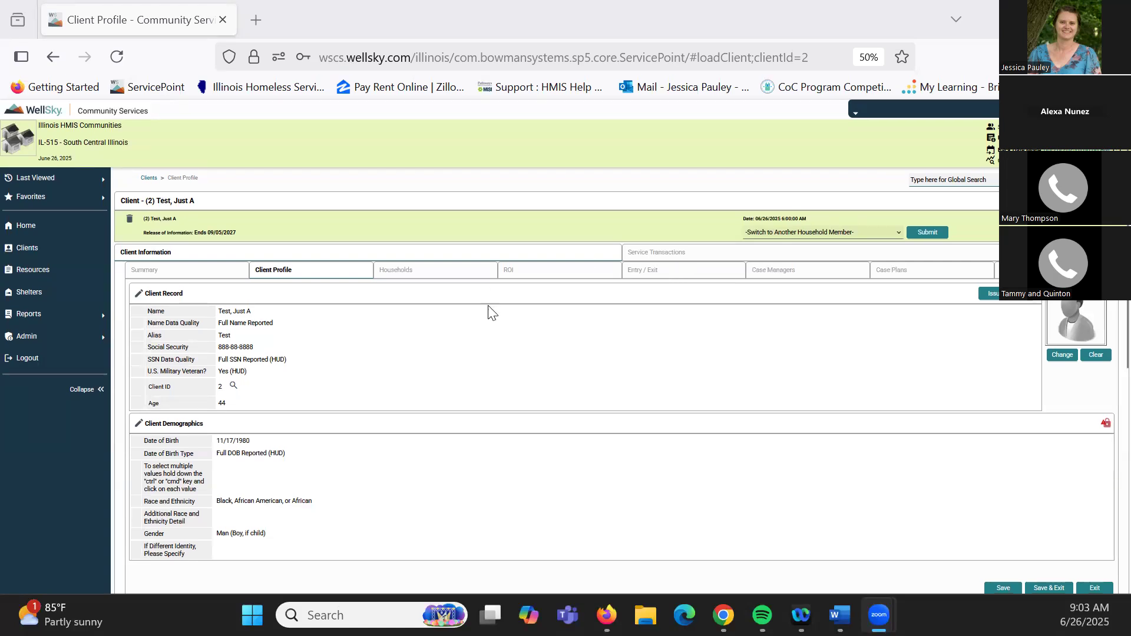
- Look through the client profile's demographics, residence, client notes and file attachments sections
scroll(492, 307, down, 3)
scroll(495, 316, down, 2)
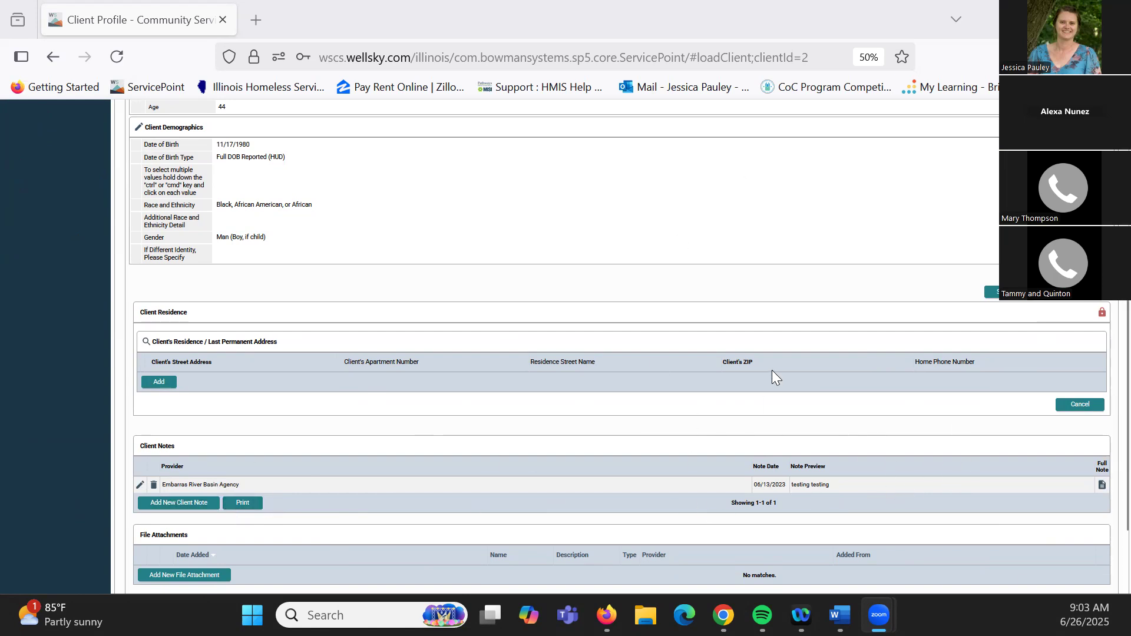
scroll(654, 455, down, 1)
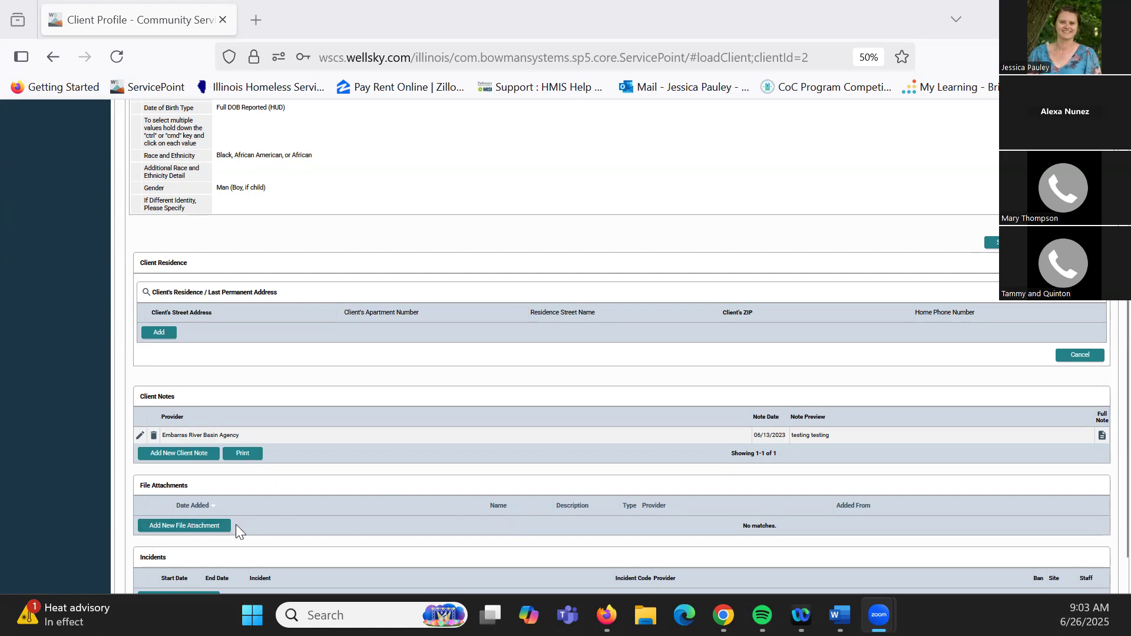
scroll(596, 567, up, 6)
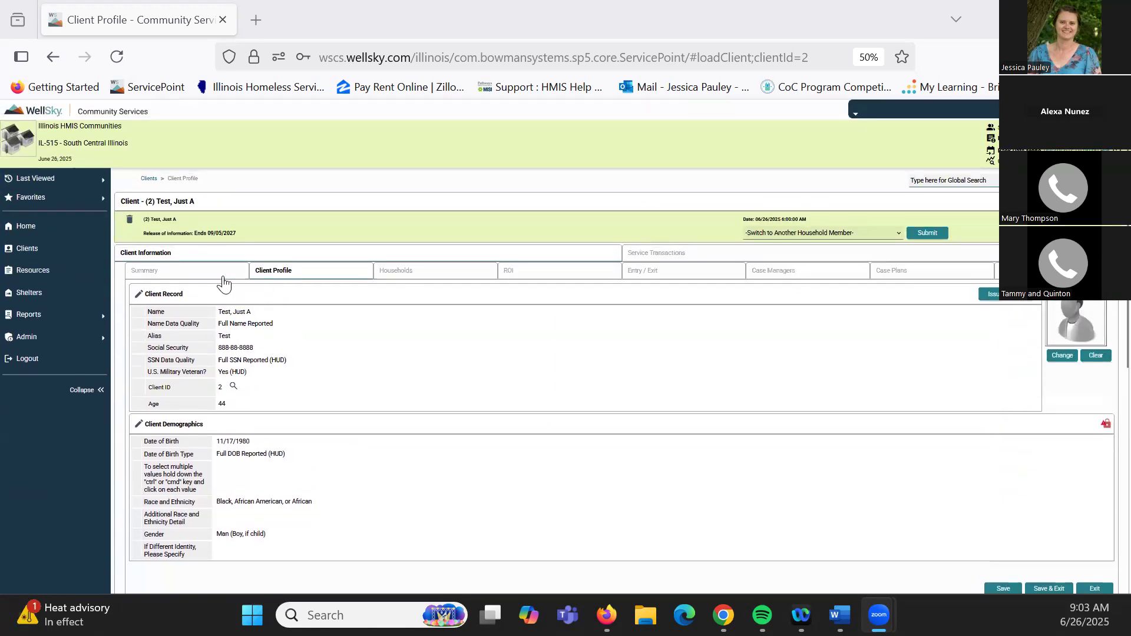
- Start a new referral from the client's summary and add the need Housing Related Coordinated Entry (BH-0500.3200)
click(202, 271)
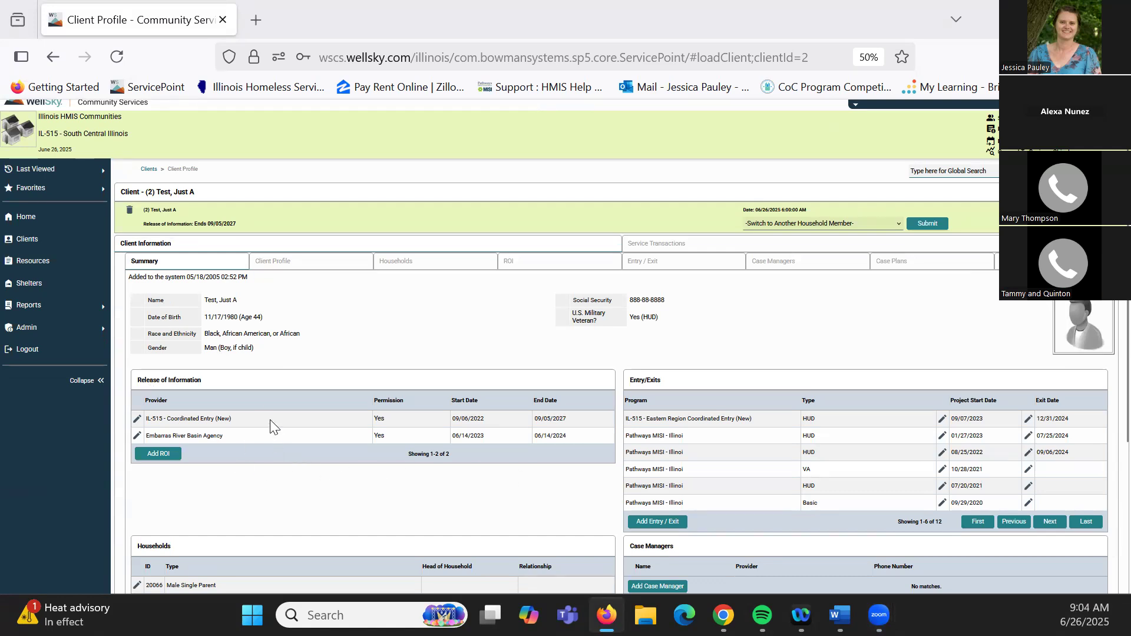
scroll(274, 415, down, 3)
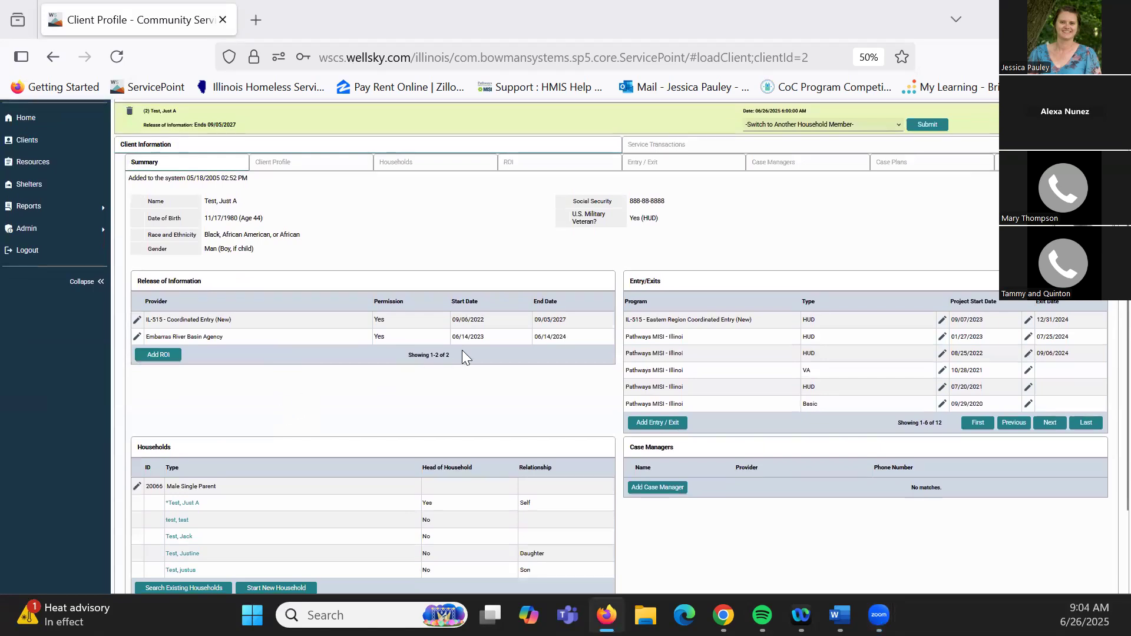
scroll(437, 358, down, 3)
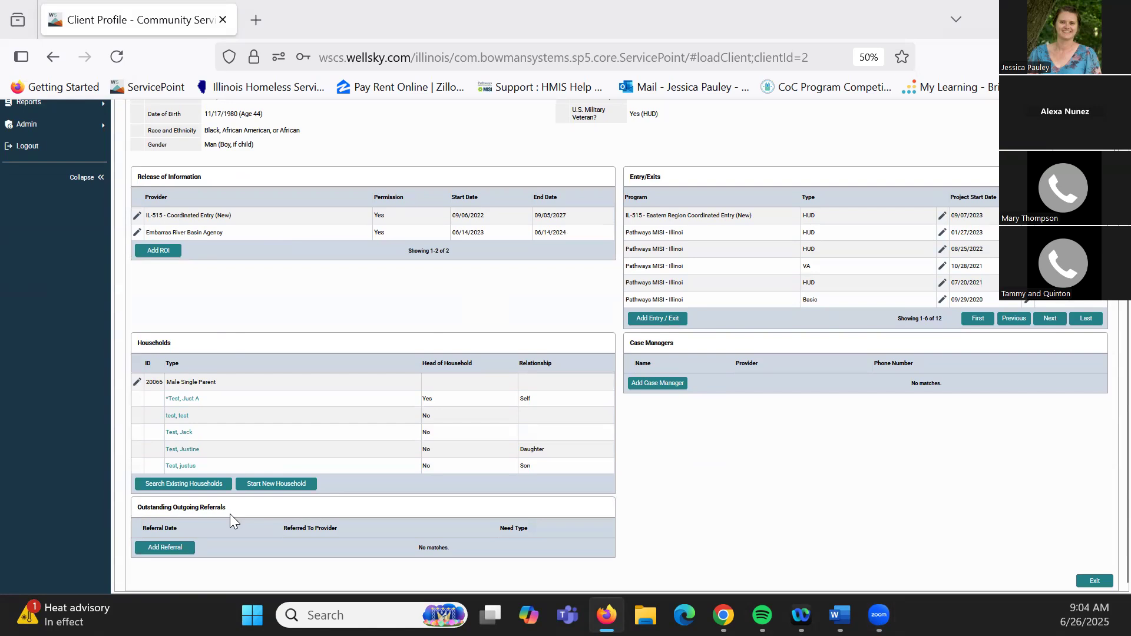
click(175, 554)
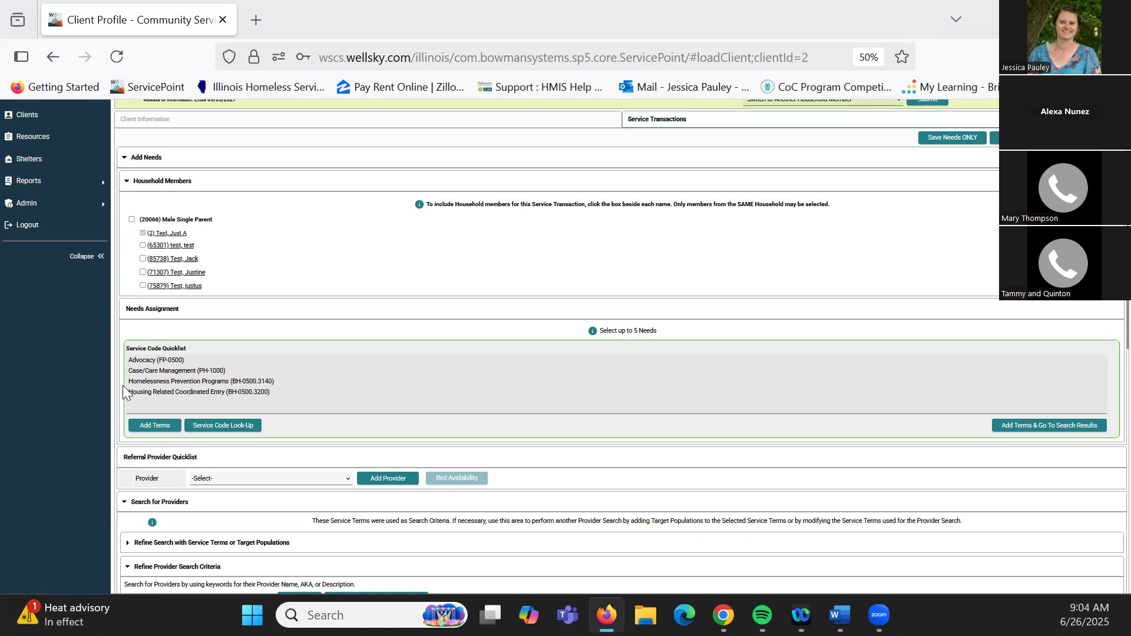
click(205, 391)
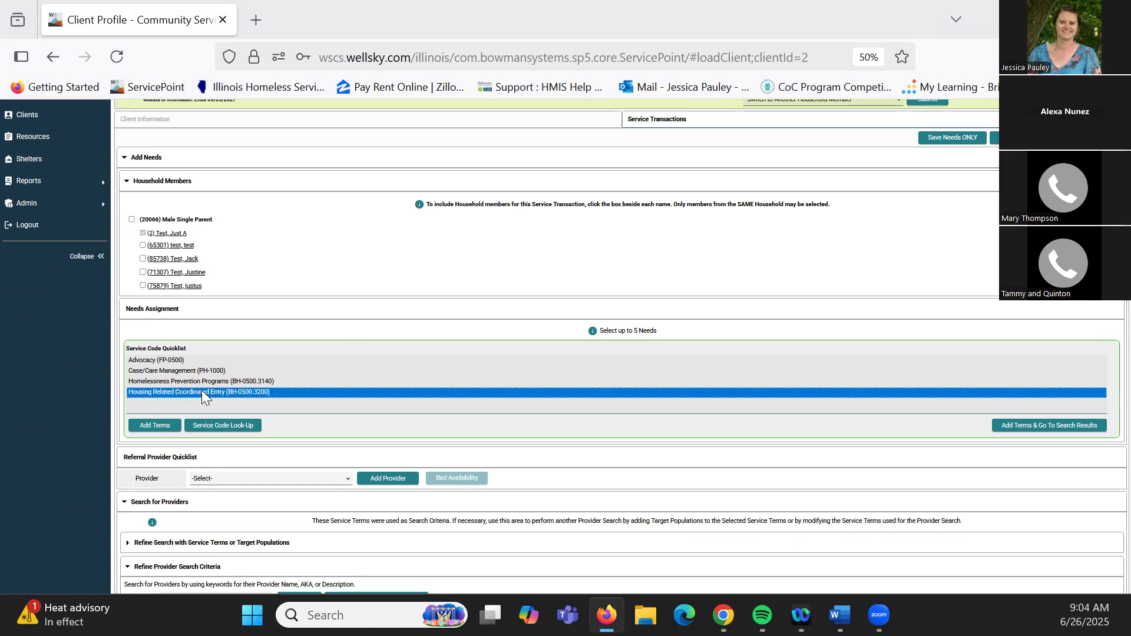
click(154, 425)
- Add IL-515 - Eastern Region Coordinated Entry (New) from the provider search results as the referral's selected provider
scroll(868, 313, down, 1)
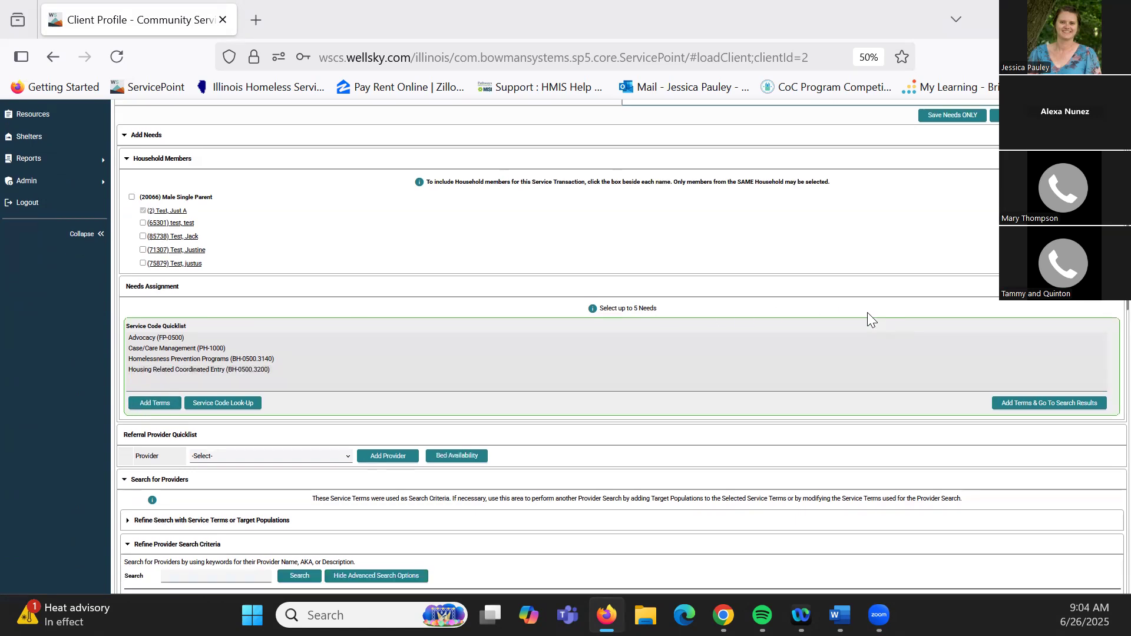
scroll(867, 314, down, 6)
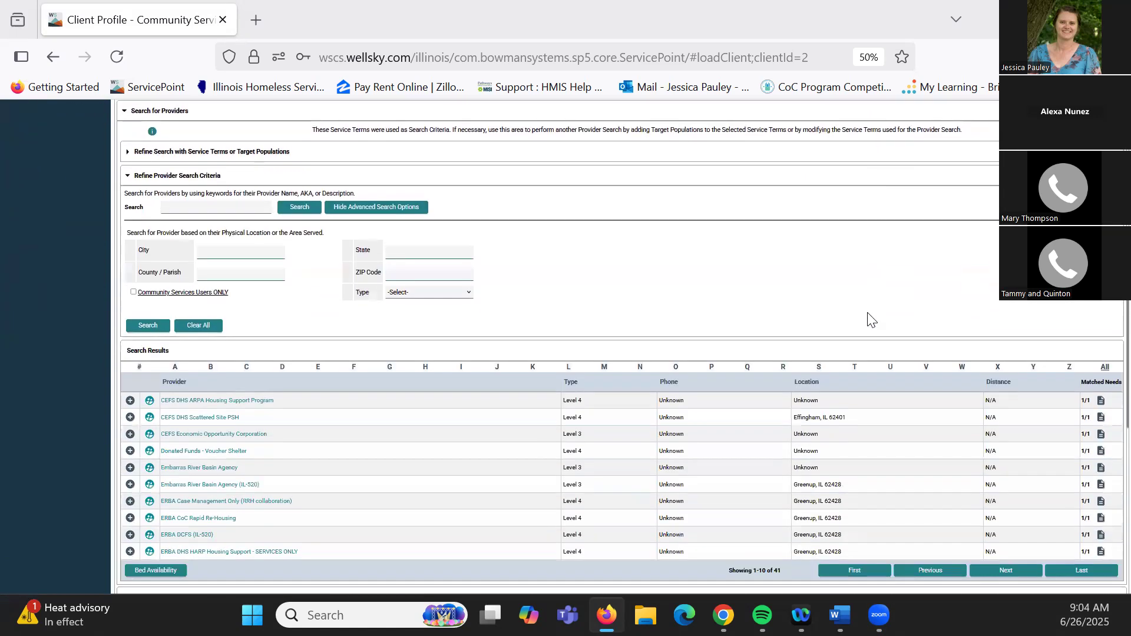
scroll(869, 320, down, 1)
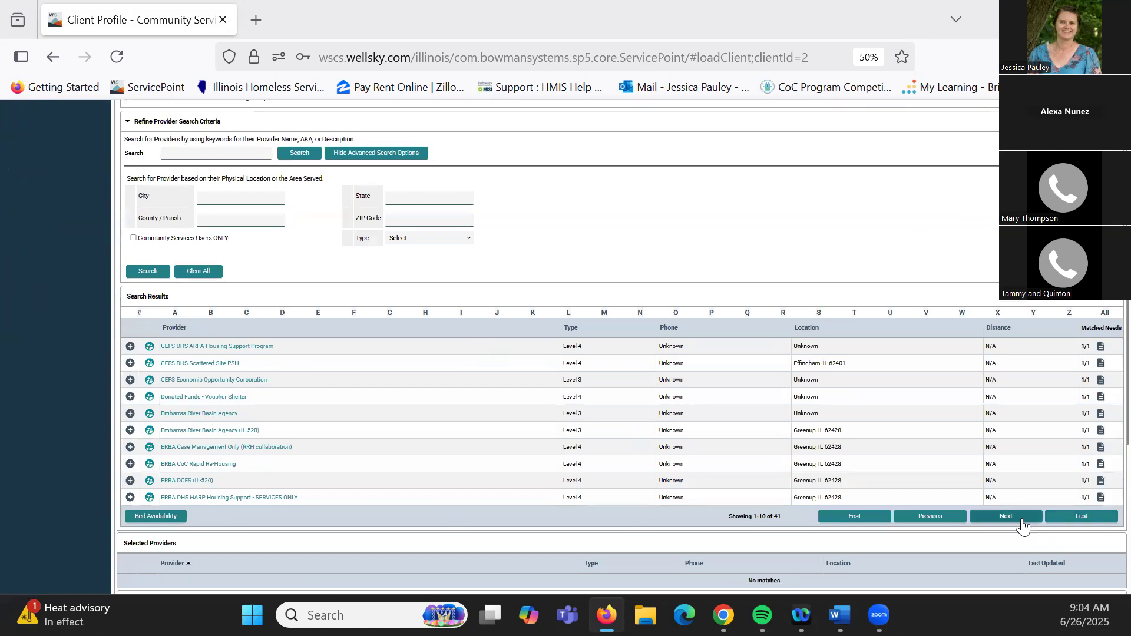
click(1026, 521)
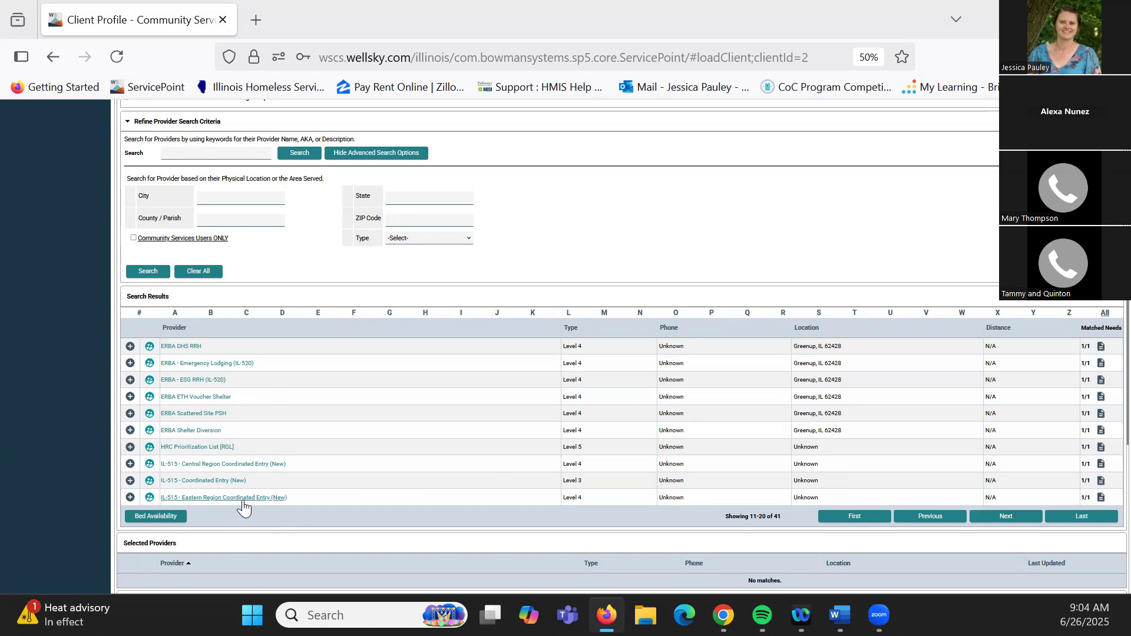
click(130, 498)
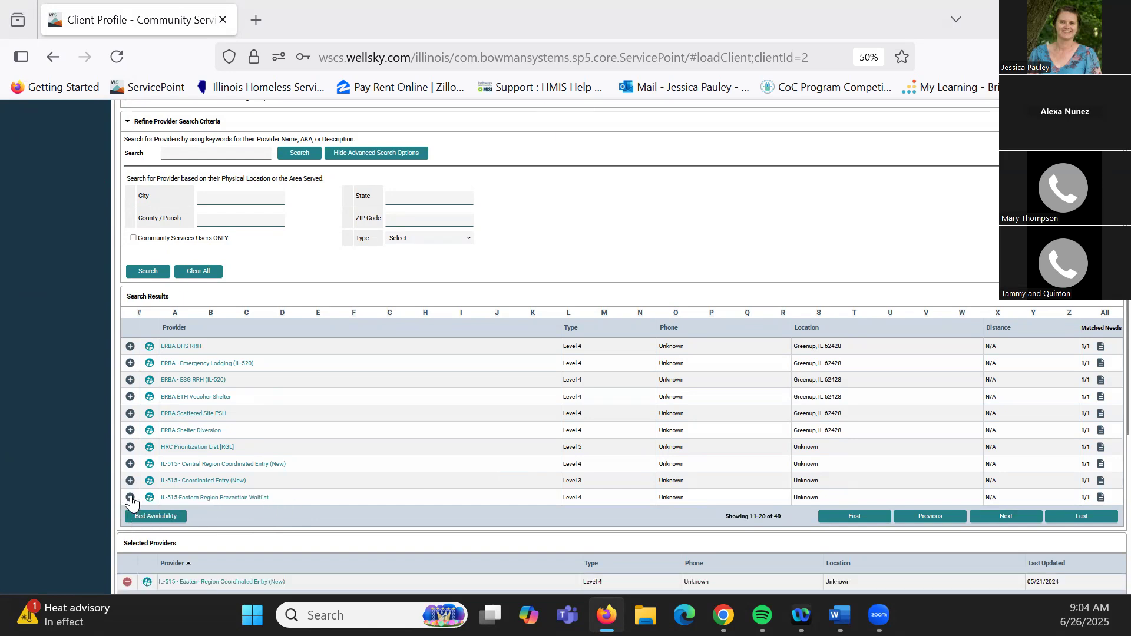
- Set the projected follow-up date in the referral data to 06/28/2025
scroll(176, 490, down, 3)
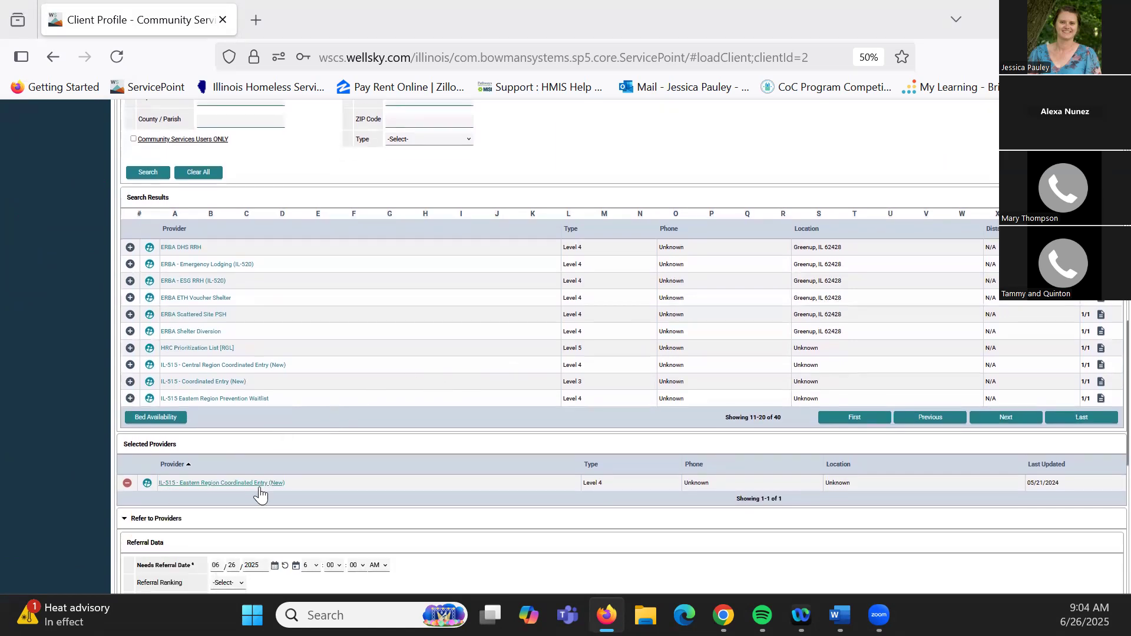
scroll(611, 468, down, 3)
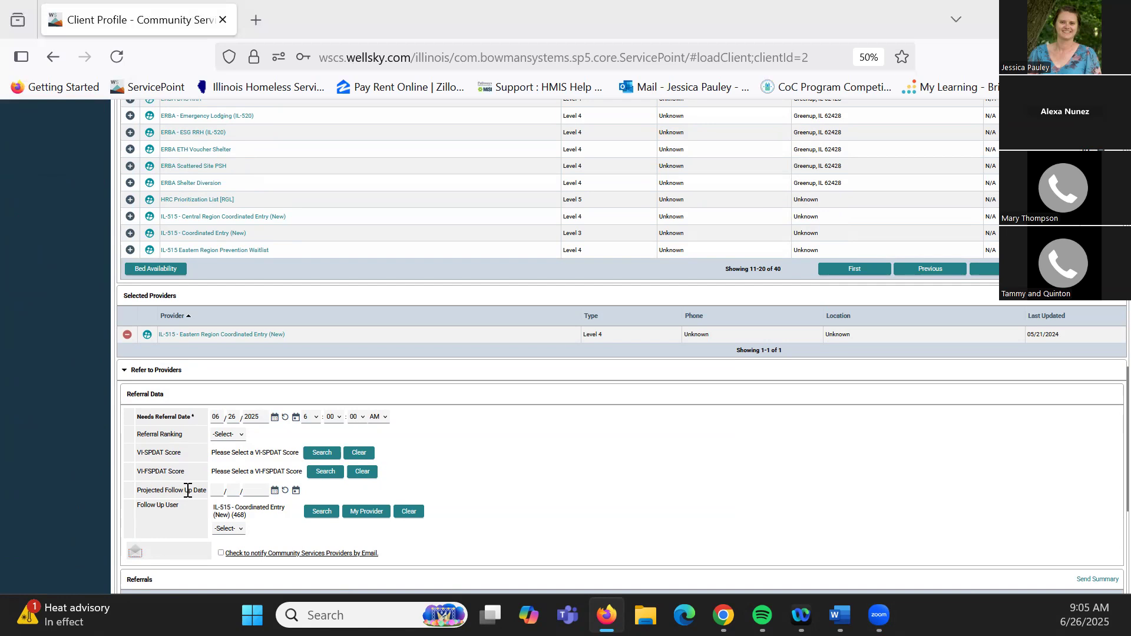
click(220, 491)
text(06 / 28 / 2025)
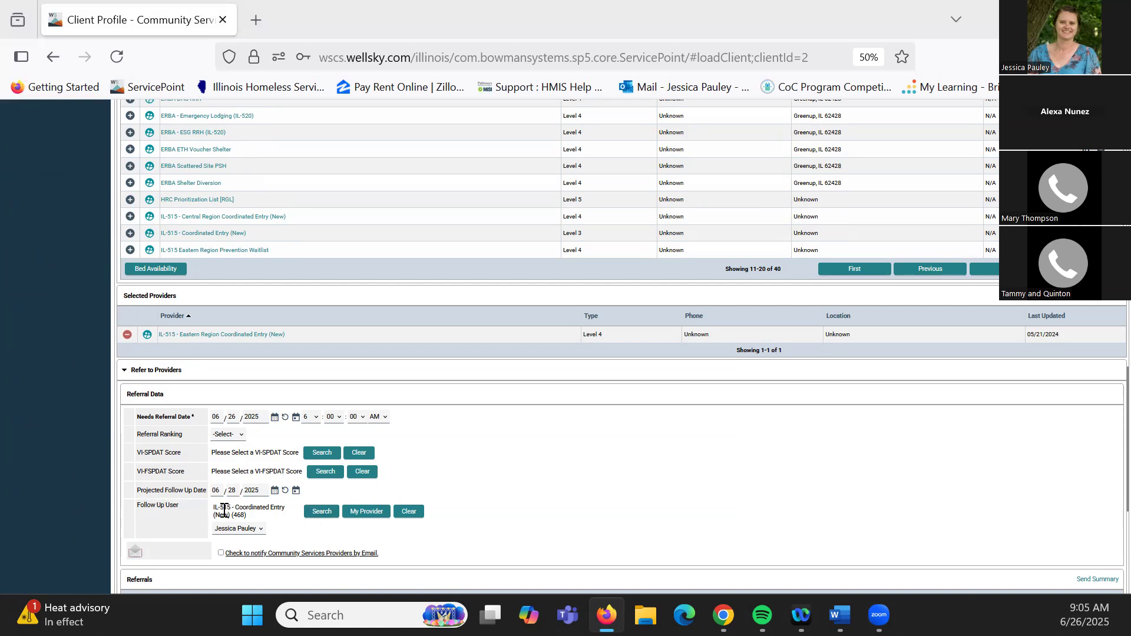
- Assign the follow-up to a staff member of provider Embarras River Basin Agency (10) and save all the referral and need data
click(316, 518)
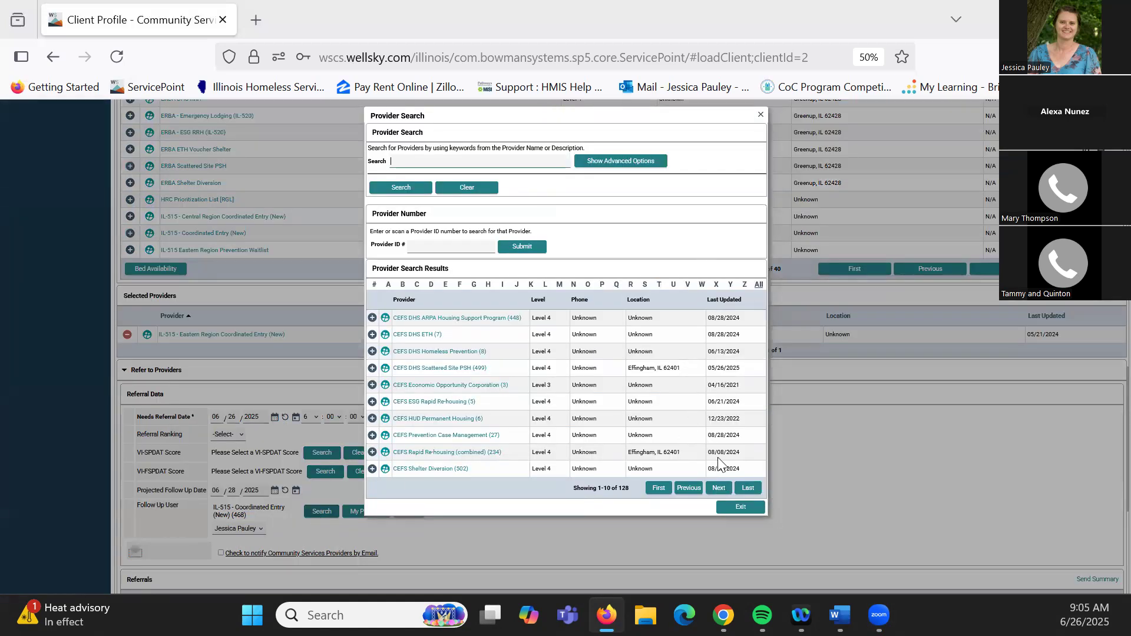
click(720, 489)
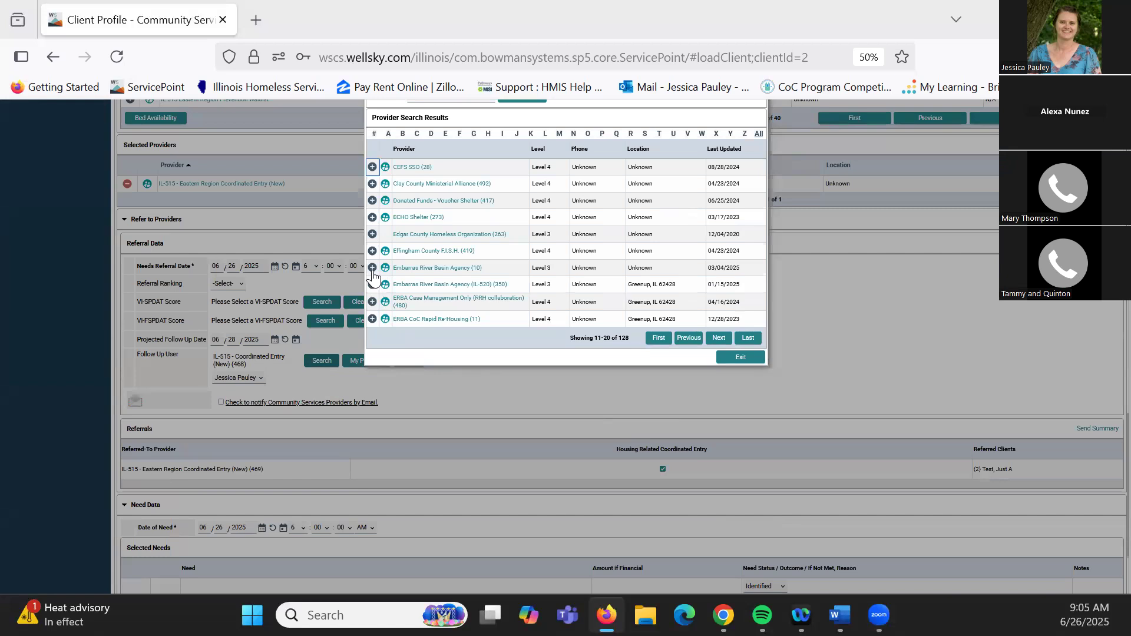
click(372, 269)
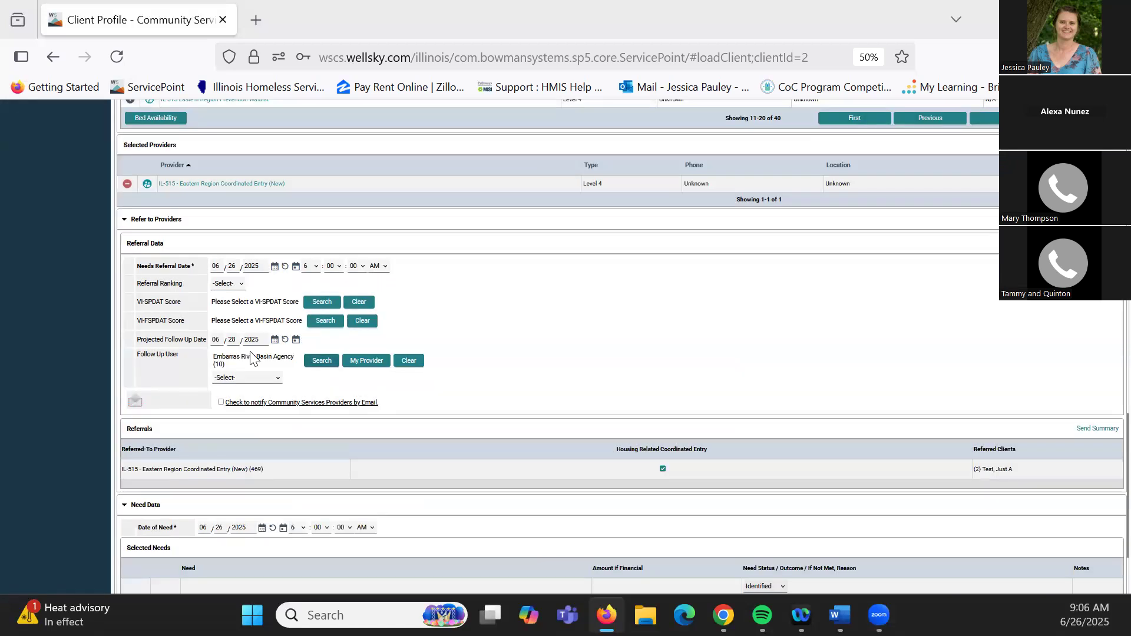
click(234, 380)
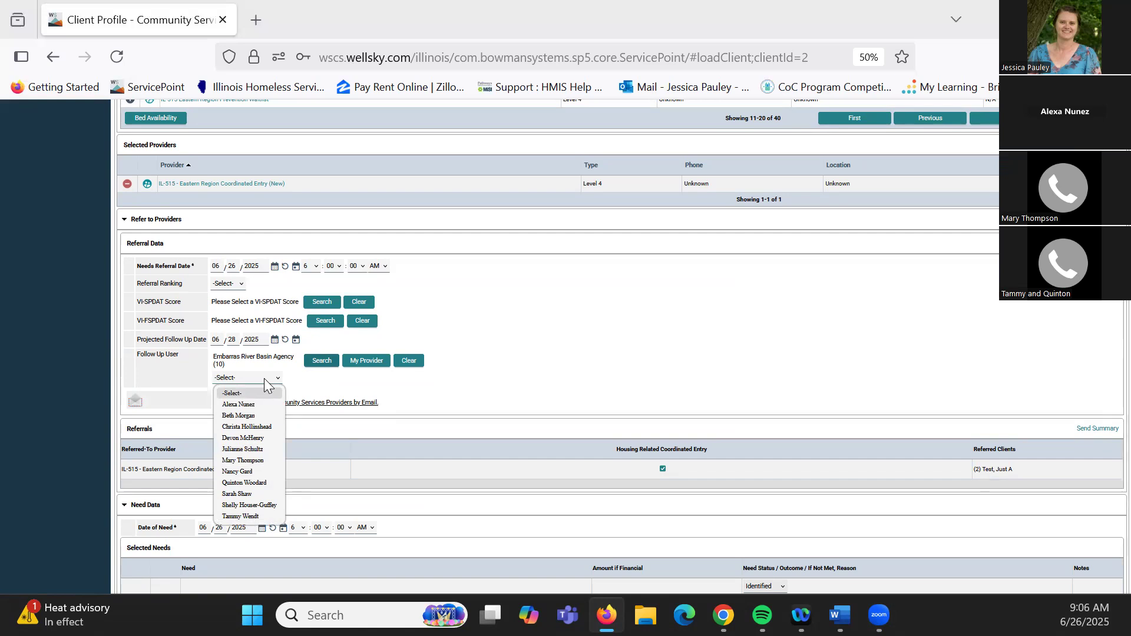
click(251, 506)
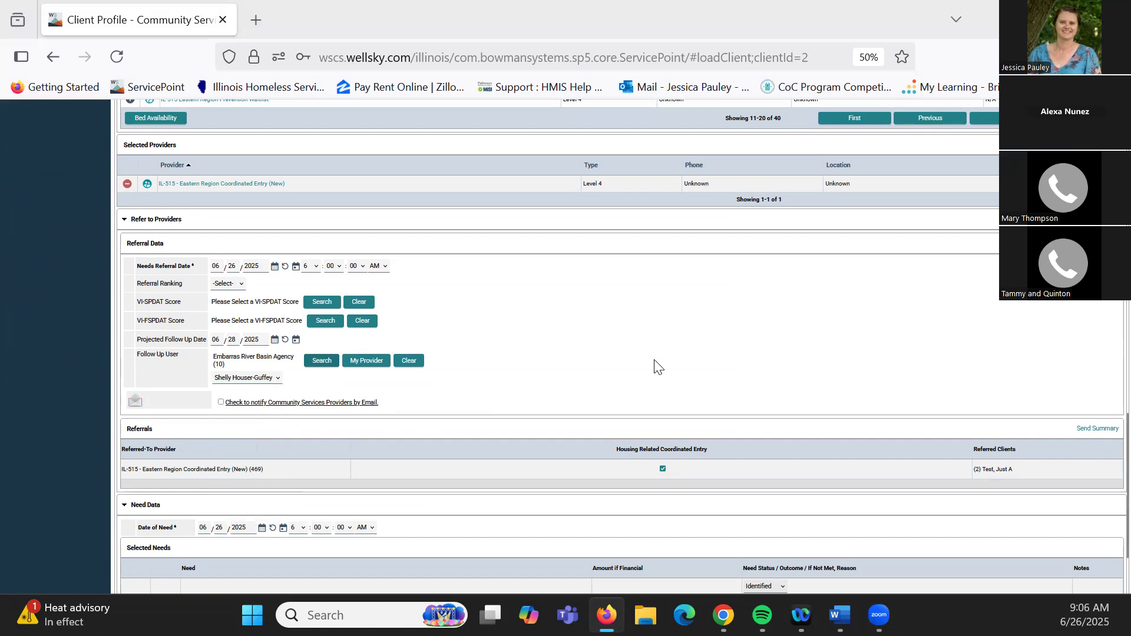
scroll(655, 361, down, 3)
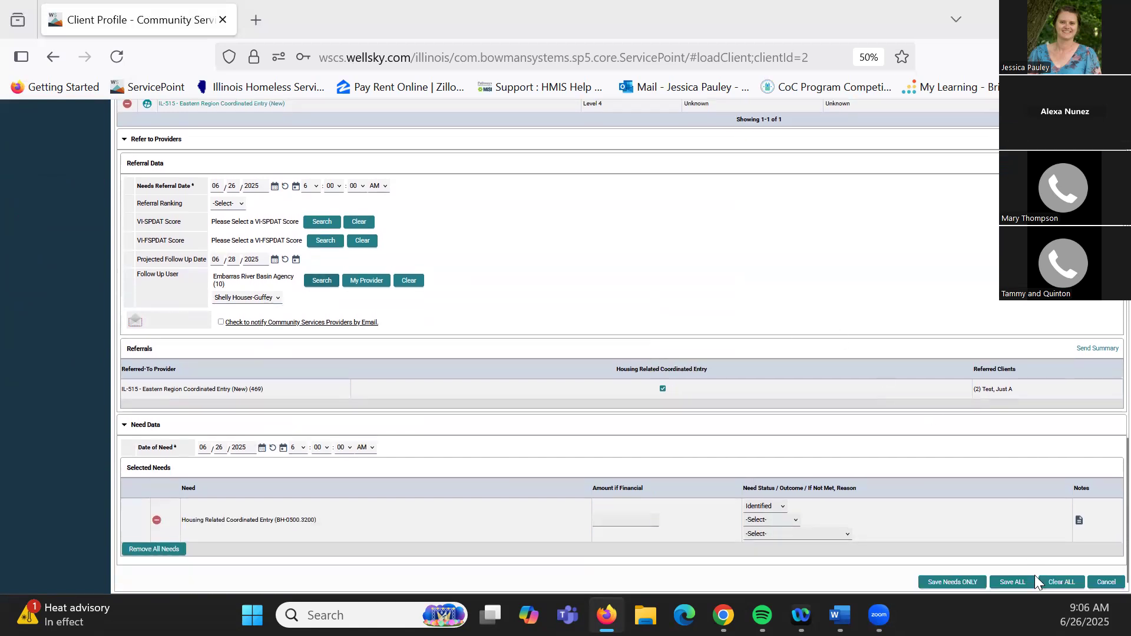
click(1020, 586)
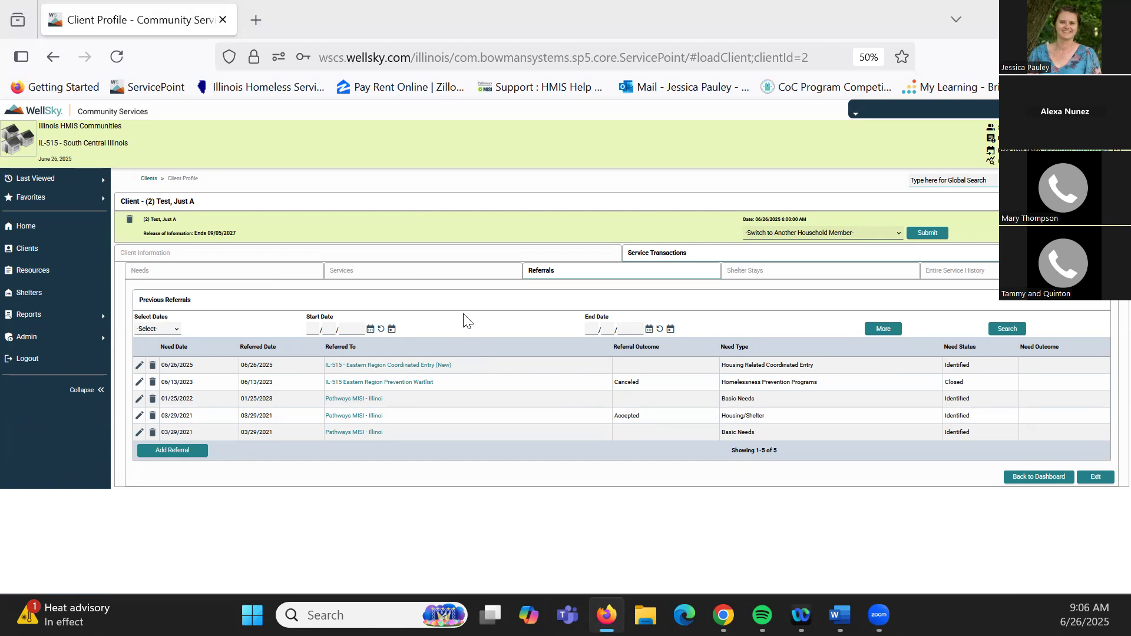
- Edit the 06/26/2025 Housing Related Coordinated Entry need from the entire service history, adding the note "Cumberland", and save and exit
click(955, 271)
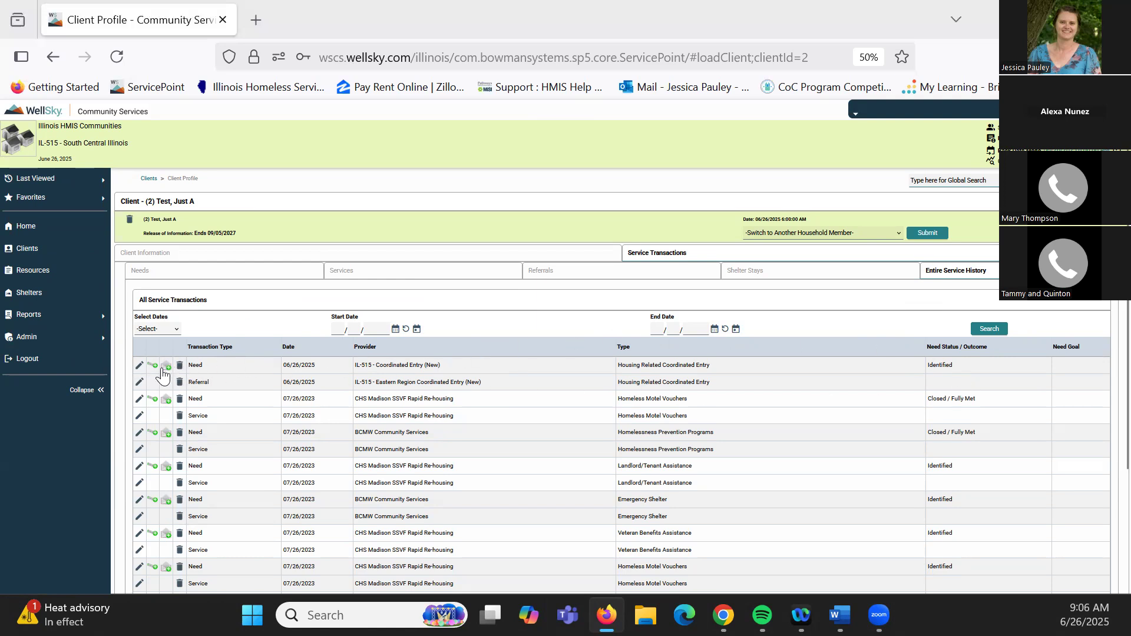
click(140, 369)
click(351, 462)
text(Cumberland)
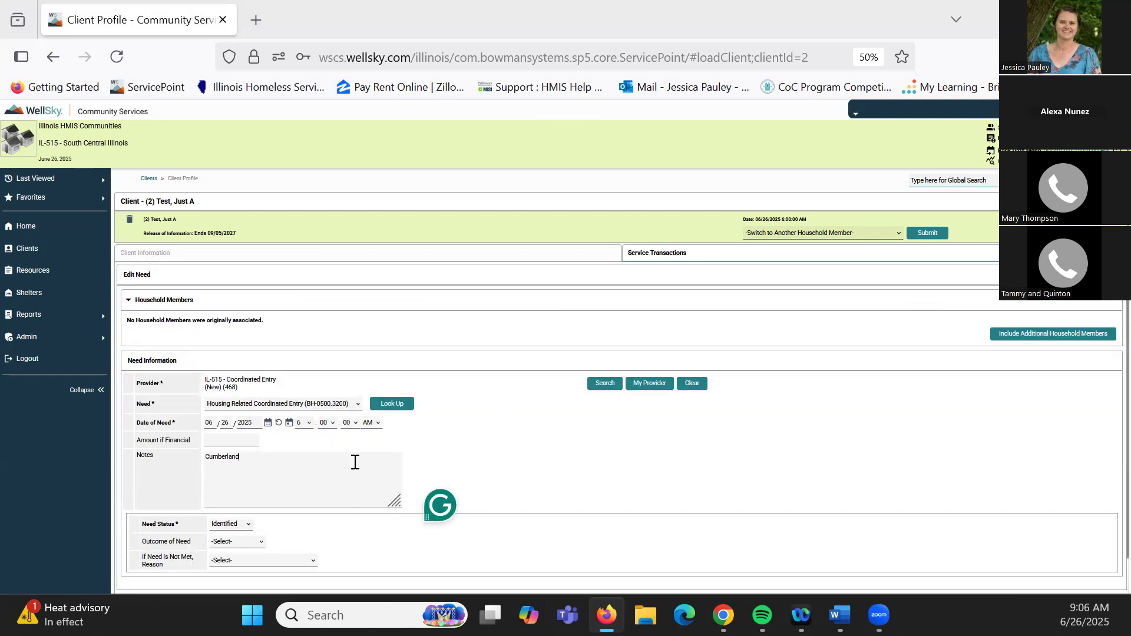
scroll(949, 456, down, 1)
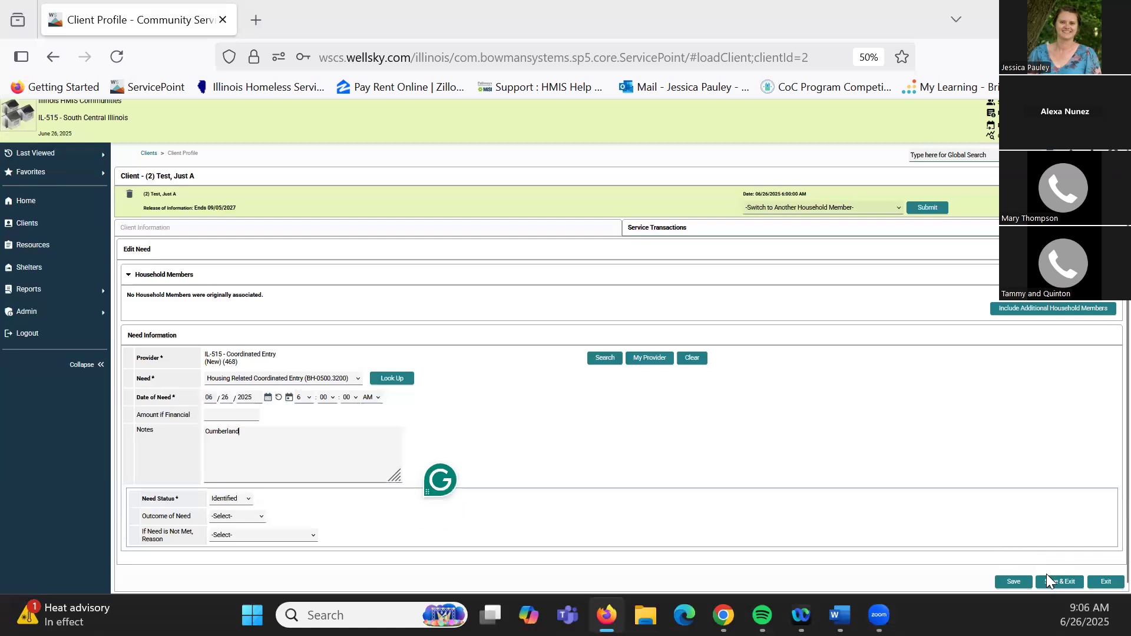
click(1051, 580)
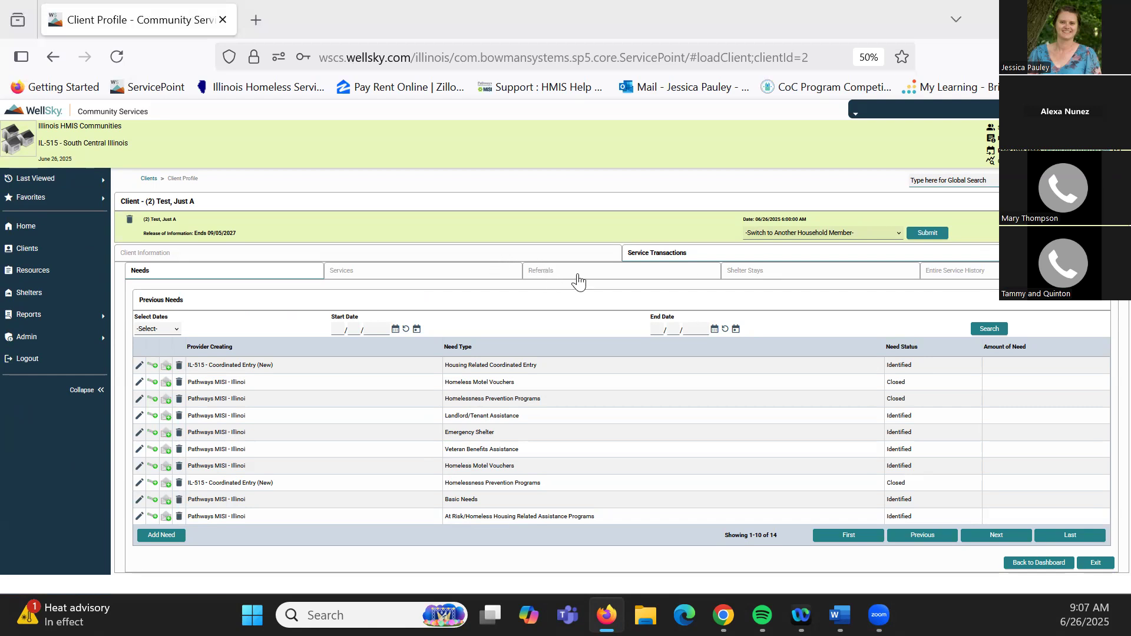
- Edit the 06/26/2025 referral to Eastern Region Coordinated Entry, setting the referral outcome to Accepted on Wait List, and save and exit
click(993, 272)
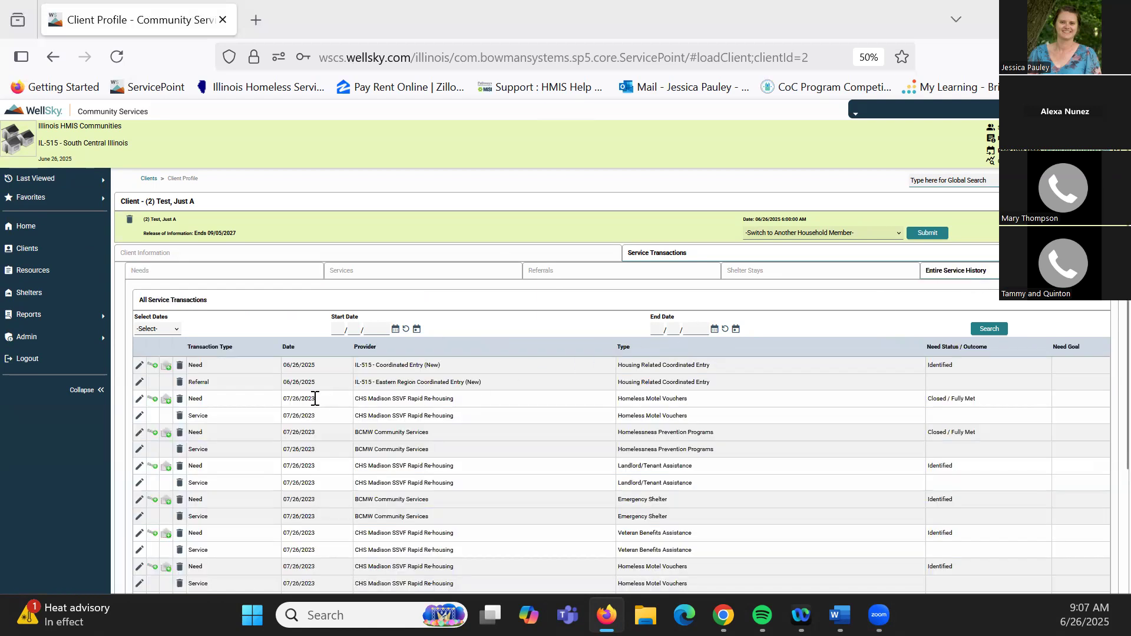
click(137, 386)
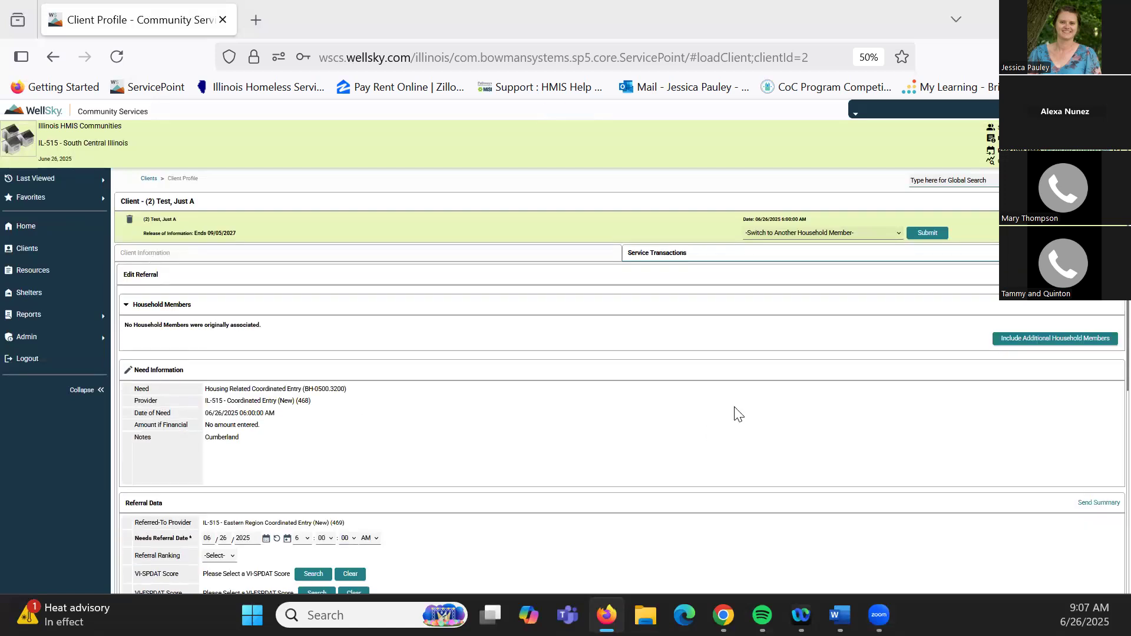
scroll(813, 366, down, 5)
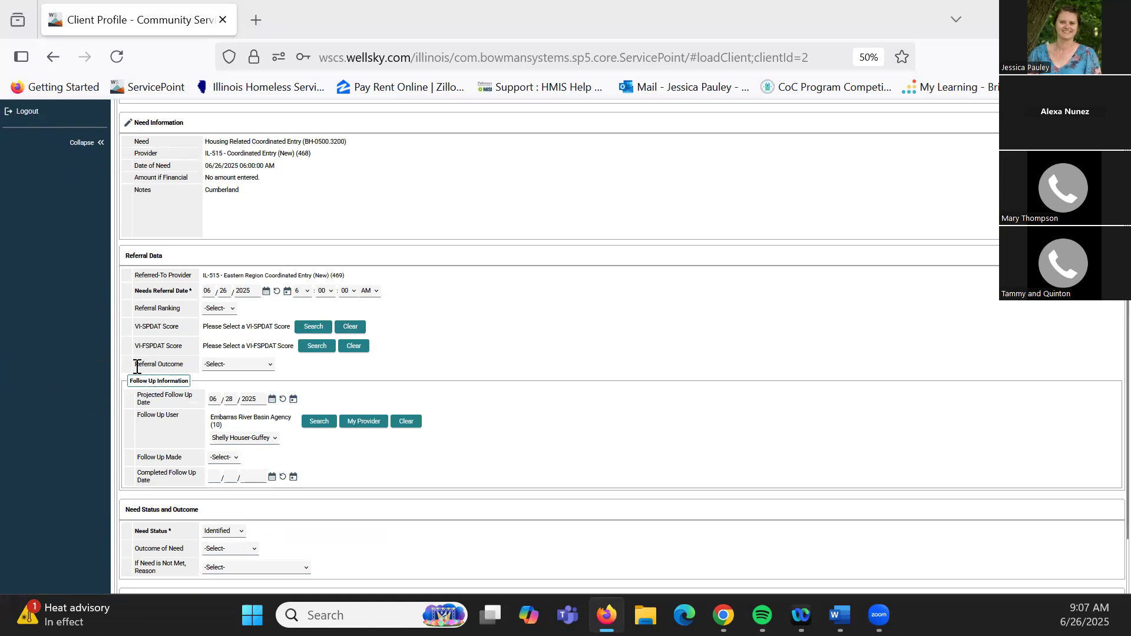
click(227, 366)
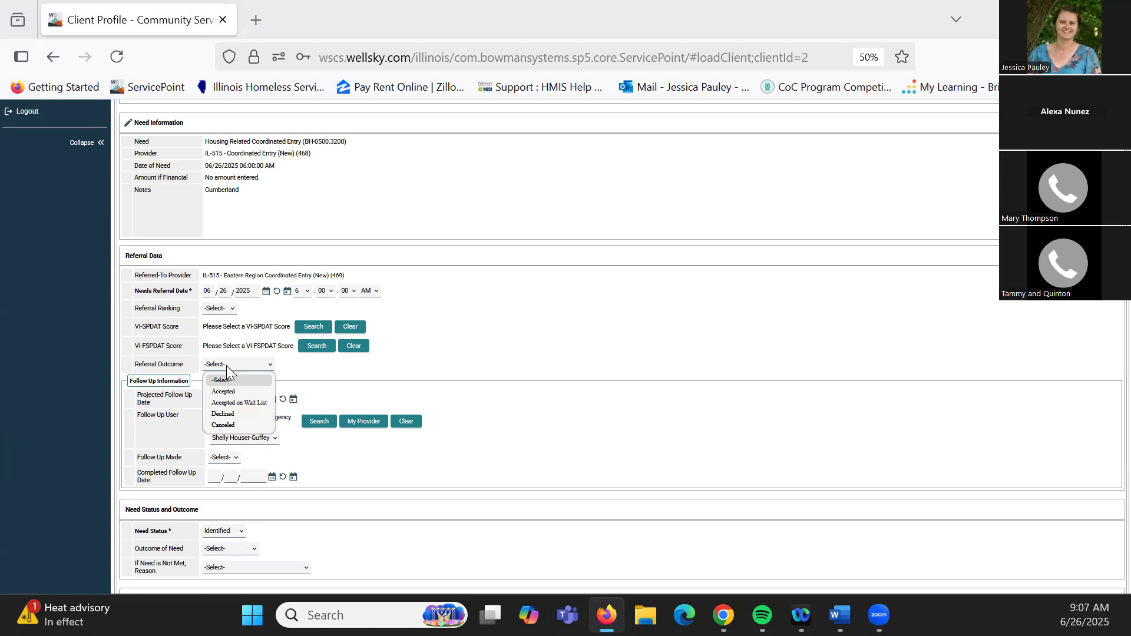
click(232, 403)
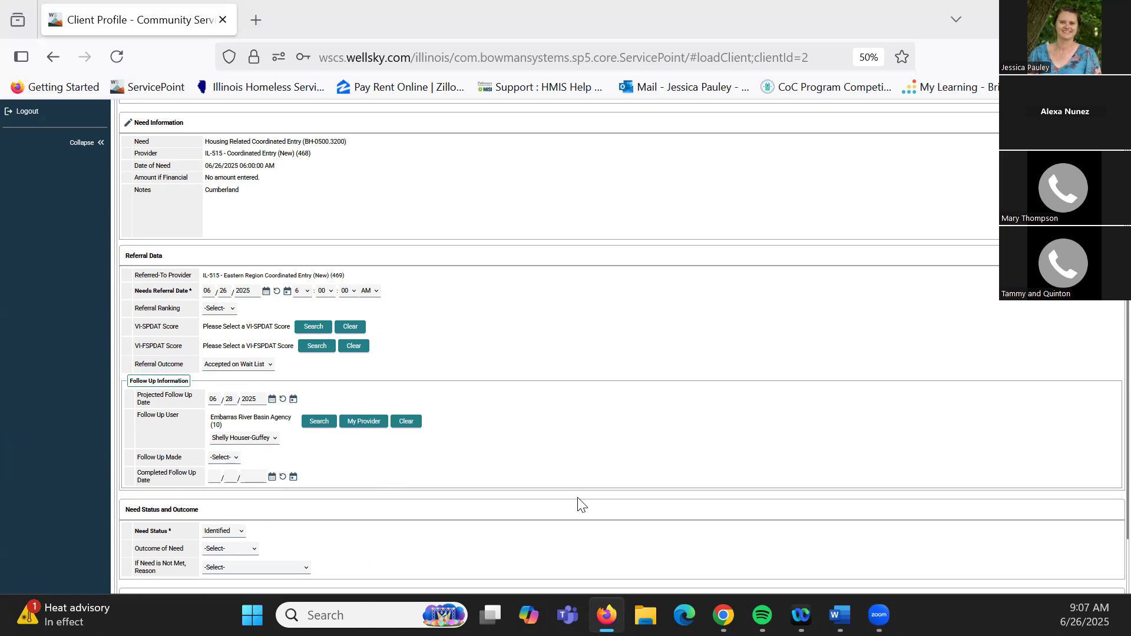
scroll(943, 507, down, 2)
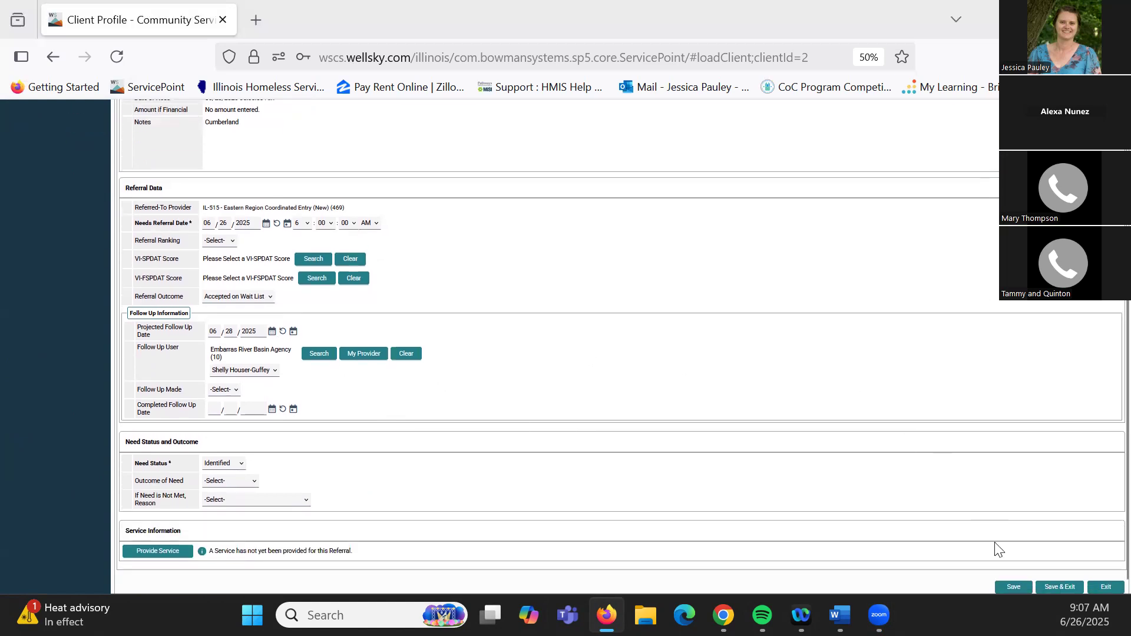
click(1061, 582)
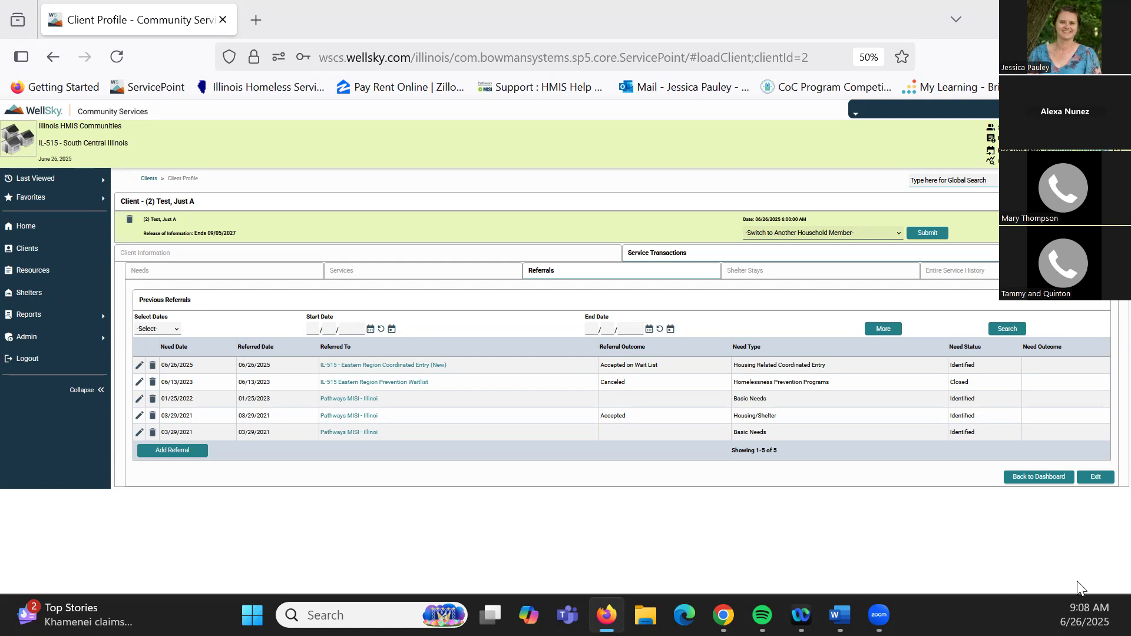
- Edit the 06/26/2025 Eastern Region Coordinated Entry referral from the entire service history, setting its outcome to Canceled with reason Client Not Eligible
click(972, 281)
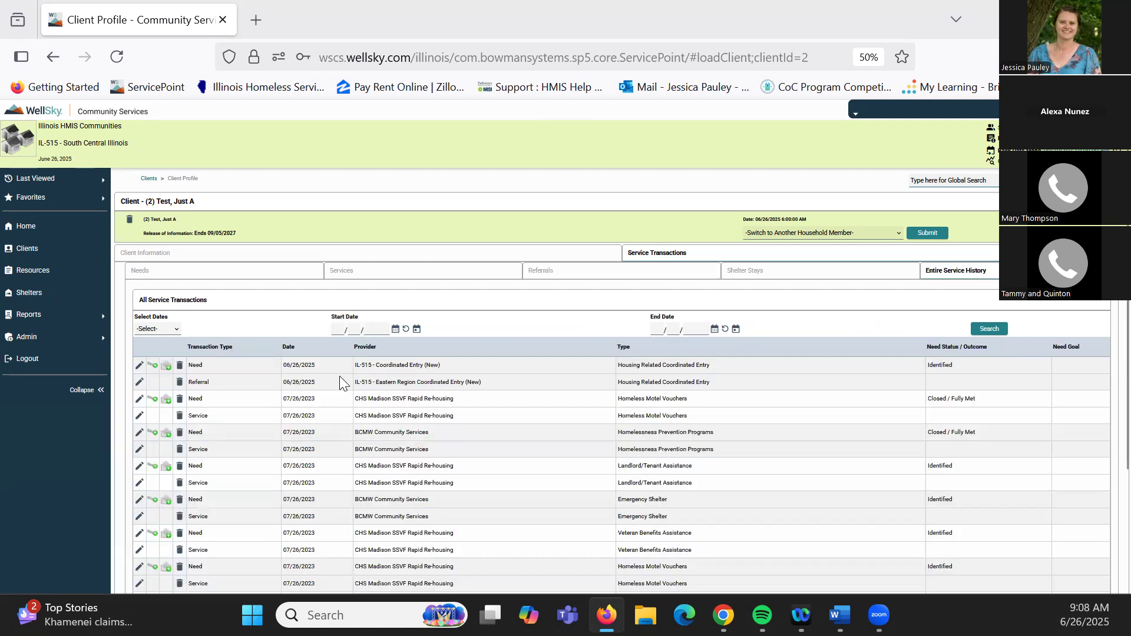
click(139, 383)
scroll(922, 411, down, 1)
scroll(922, 411, down, 3)
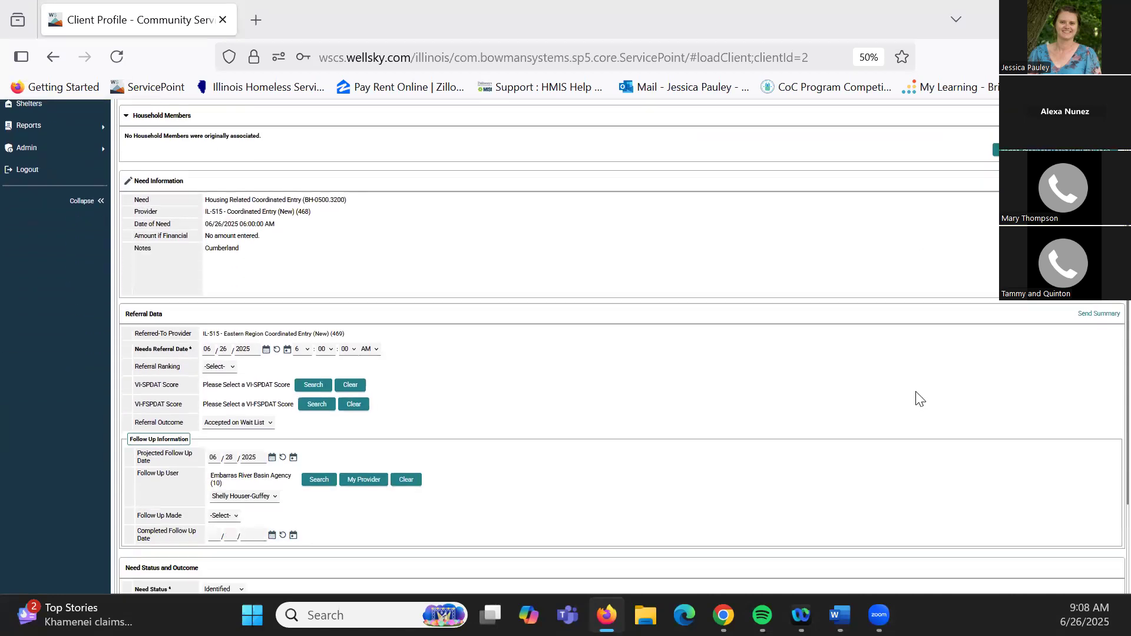
click(234, 415)
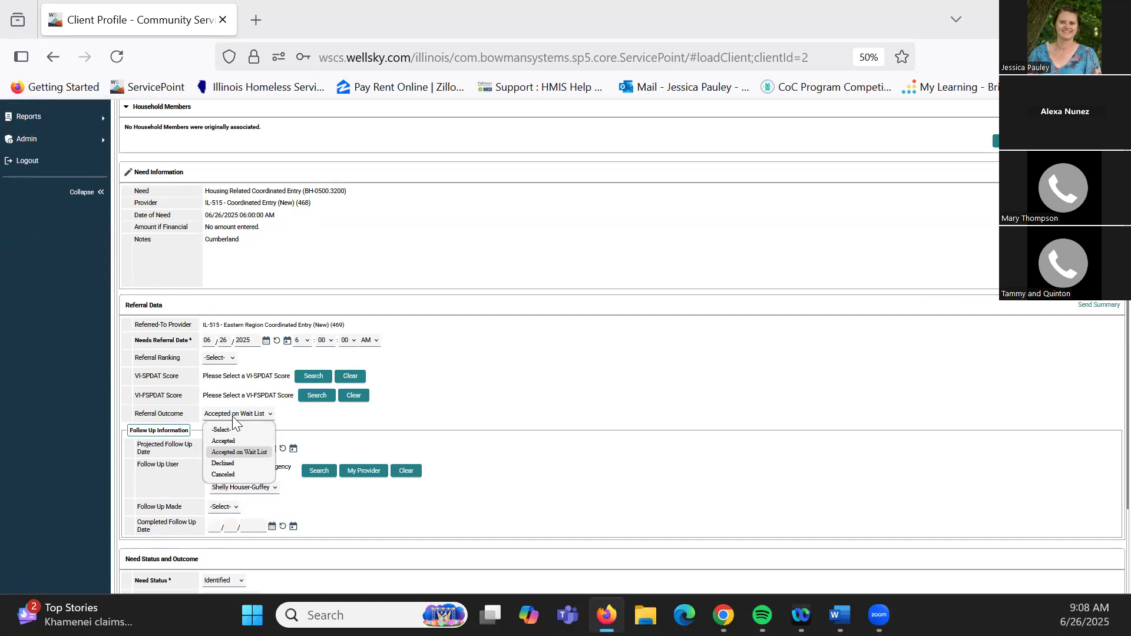
click(224, 474)
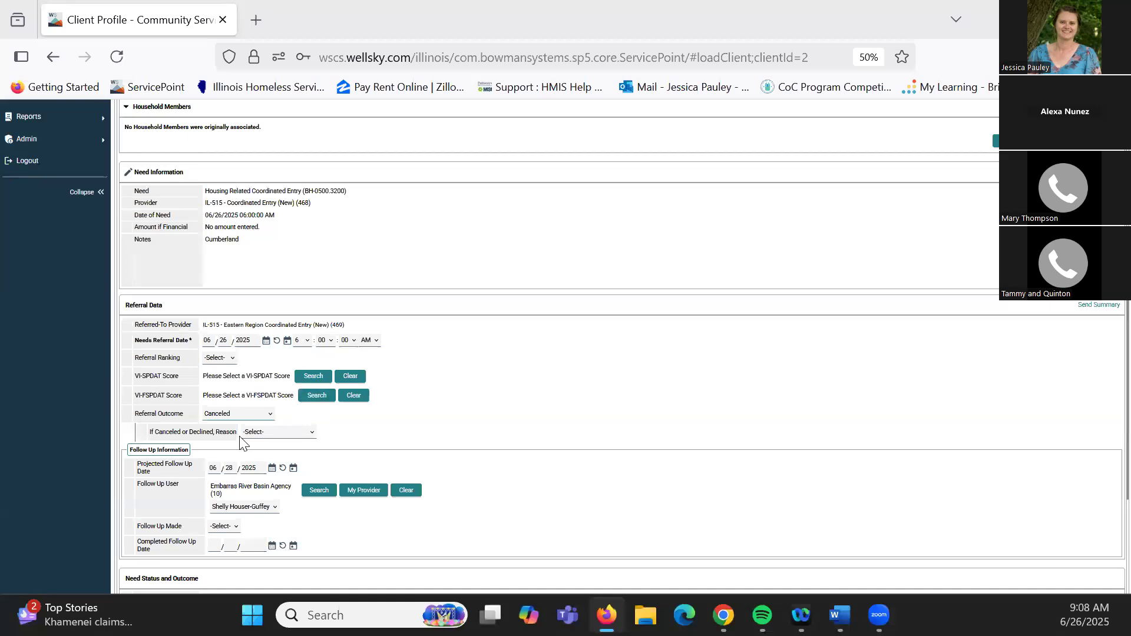
click(269, 432)
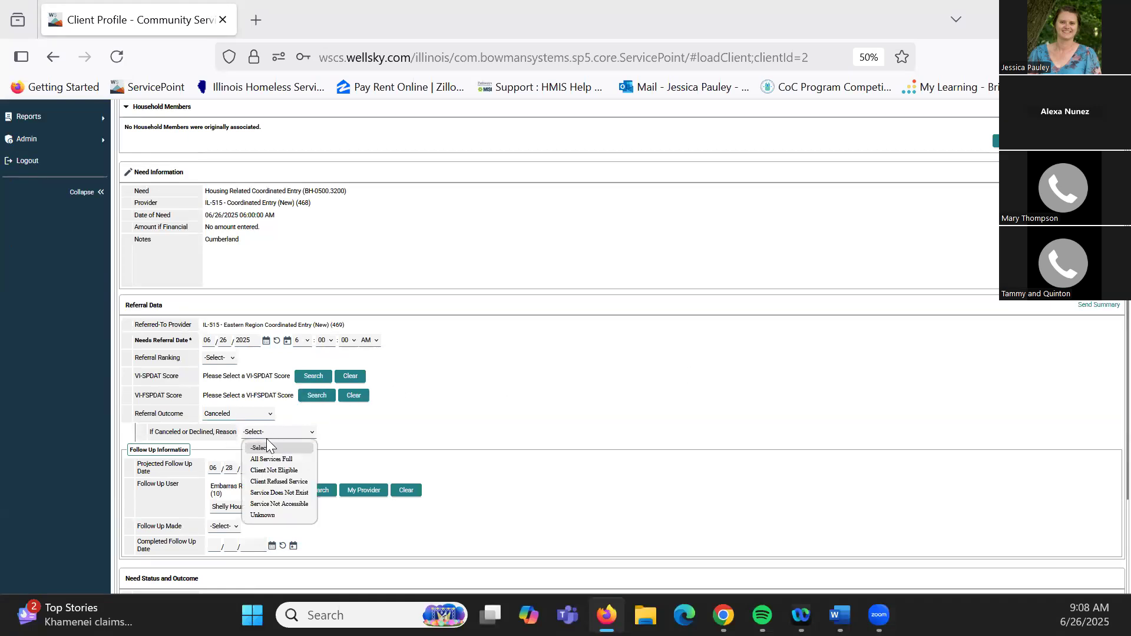
click(265, 470)
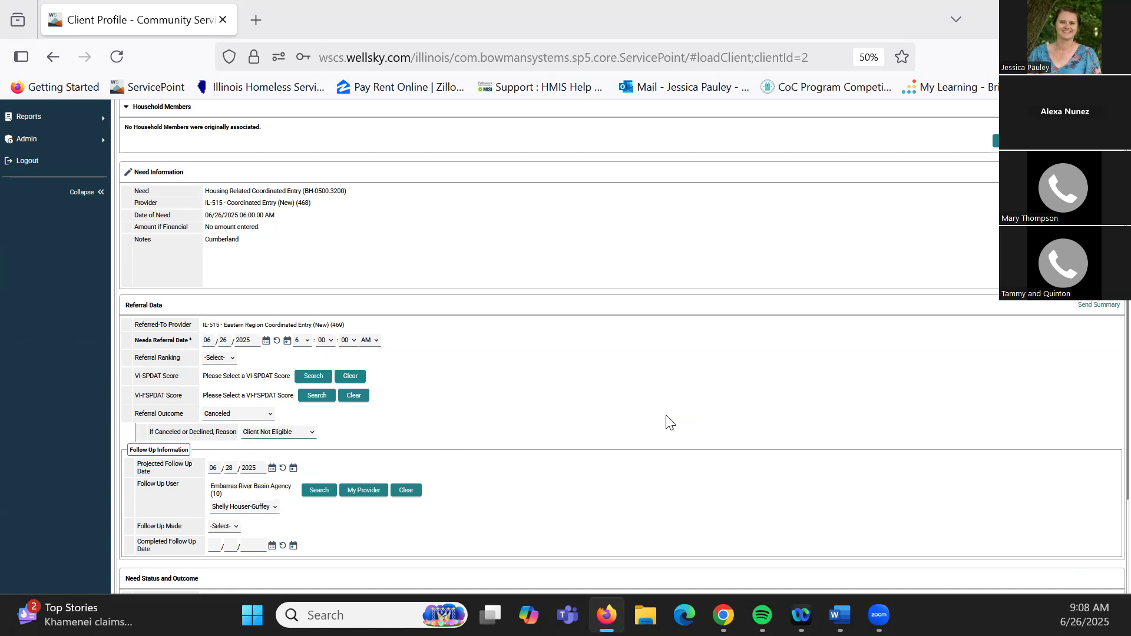
- Mark the referral's follow-up as made (Yes) and set the completed follow-up date to 06/28/2025
scroll(668, 422, down, 2)
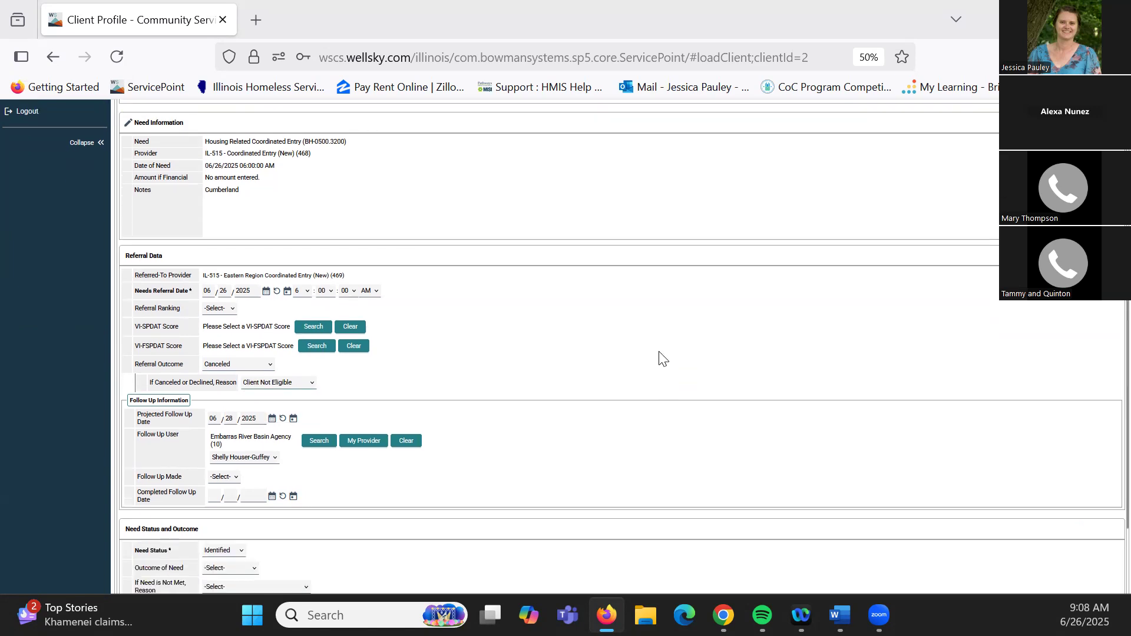
click(224, 478)
click(220, 500)
click(219, 497)
text(06282025)
scroll(526, 430, down, 4)
scroll(526, 430, up, 4)
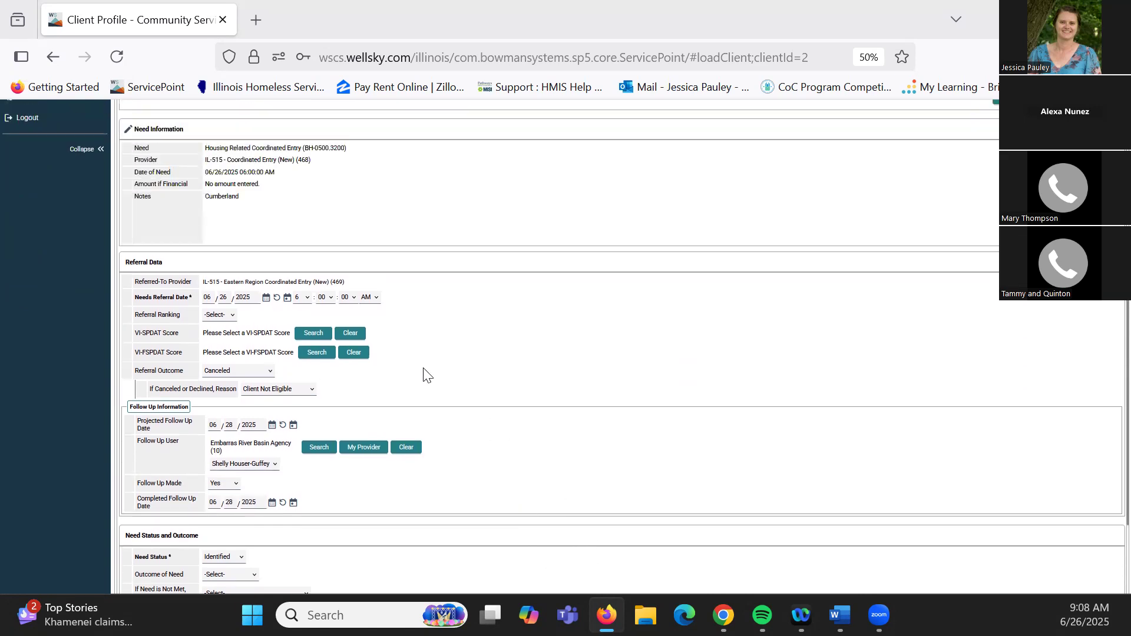
- Set the need status to Closed with outcome Not Met and reason Client Not Eligible, and save and exit the referral
scroll(595, 393, down, 2)
scroll(596, 394, down, 2)
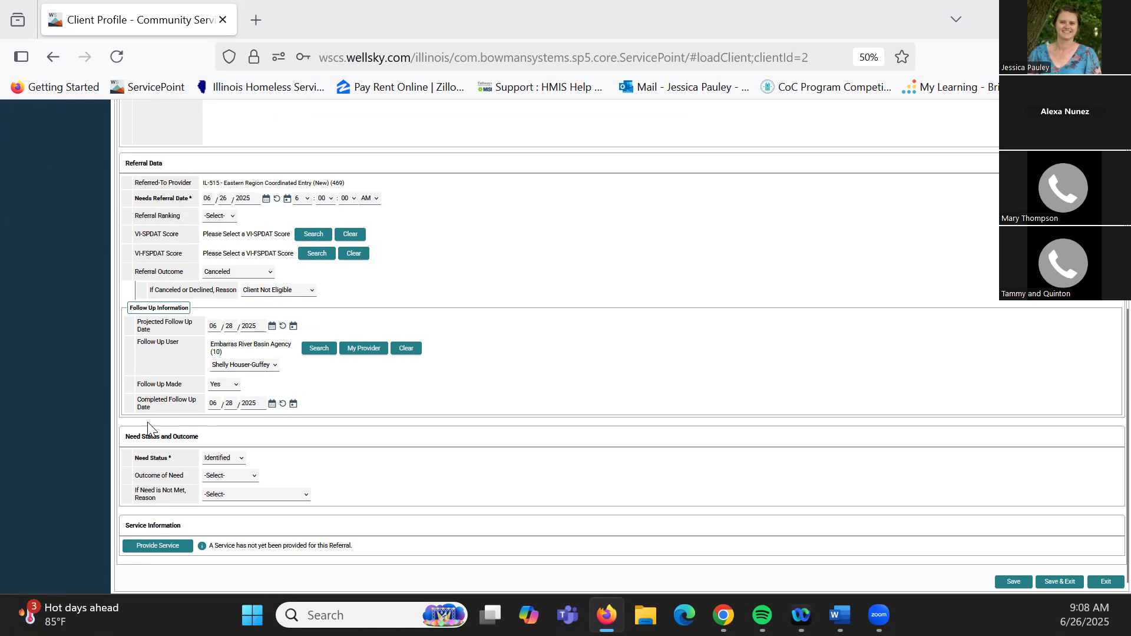
click(223, 460)
click(227, 478)
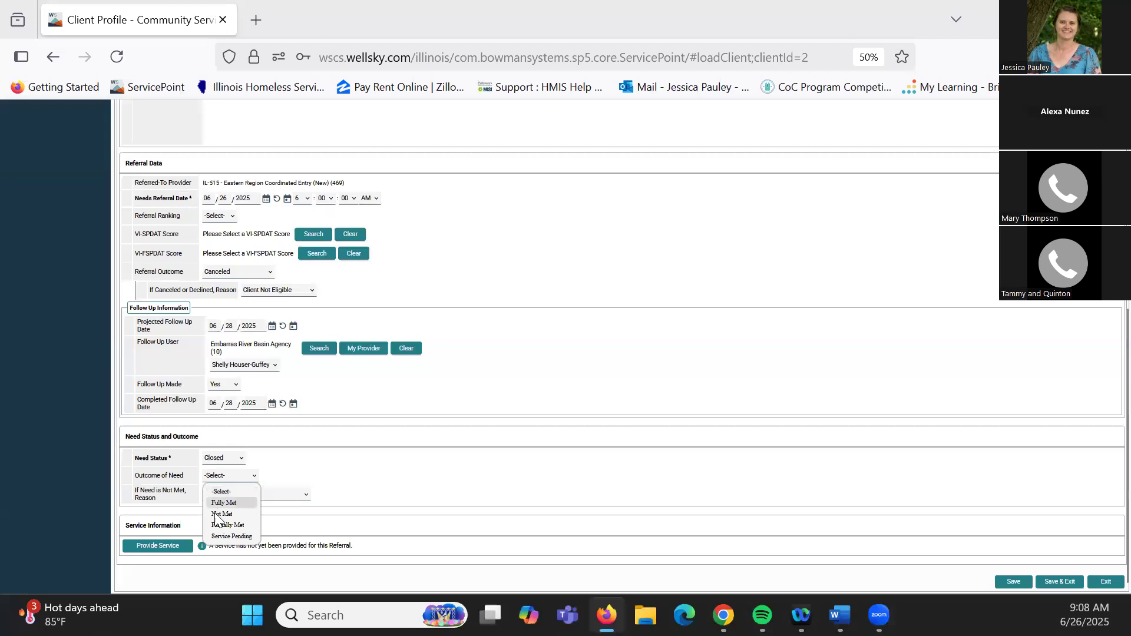
click(215, 515)
click(222, 497)
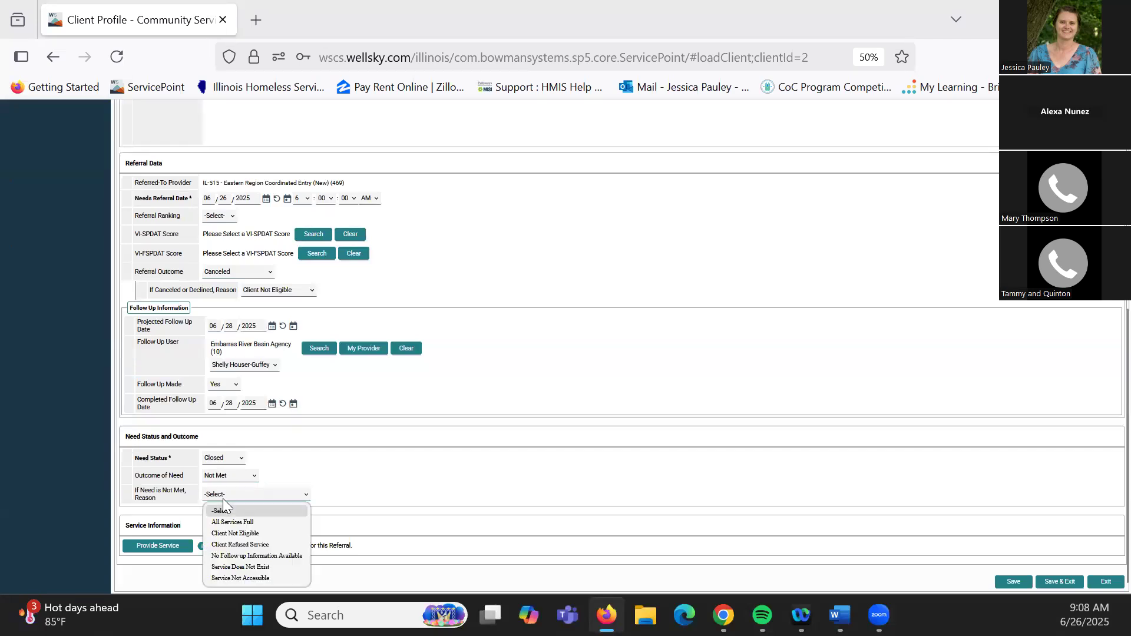
click(225, 533)
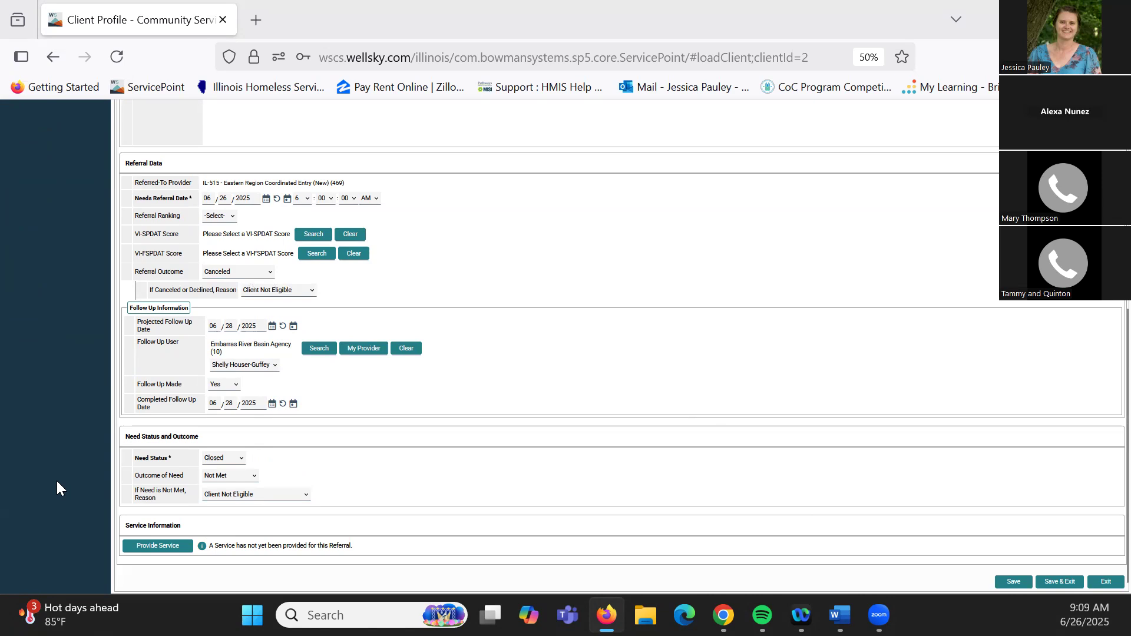
click(1078, 583)
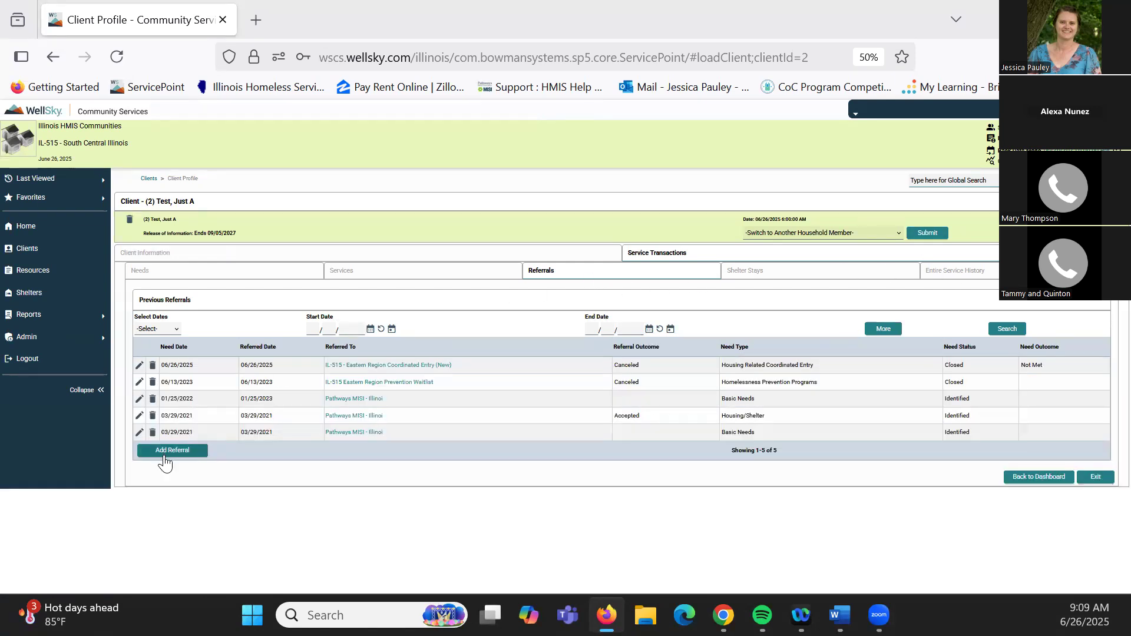
- Start a new referral for the client and add the need Homelessness Prevention Programs (BH-0500.3140)
click(165, 450)
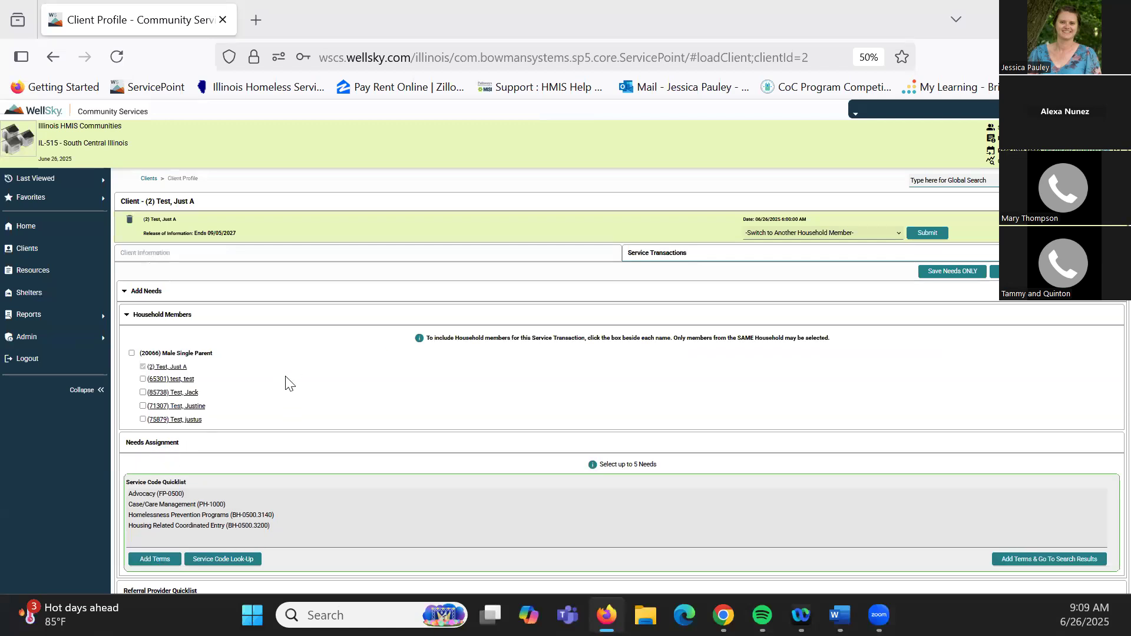
scroll(285, 377, down, 2)
click(173, 416)
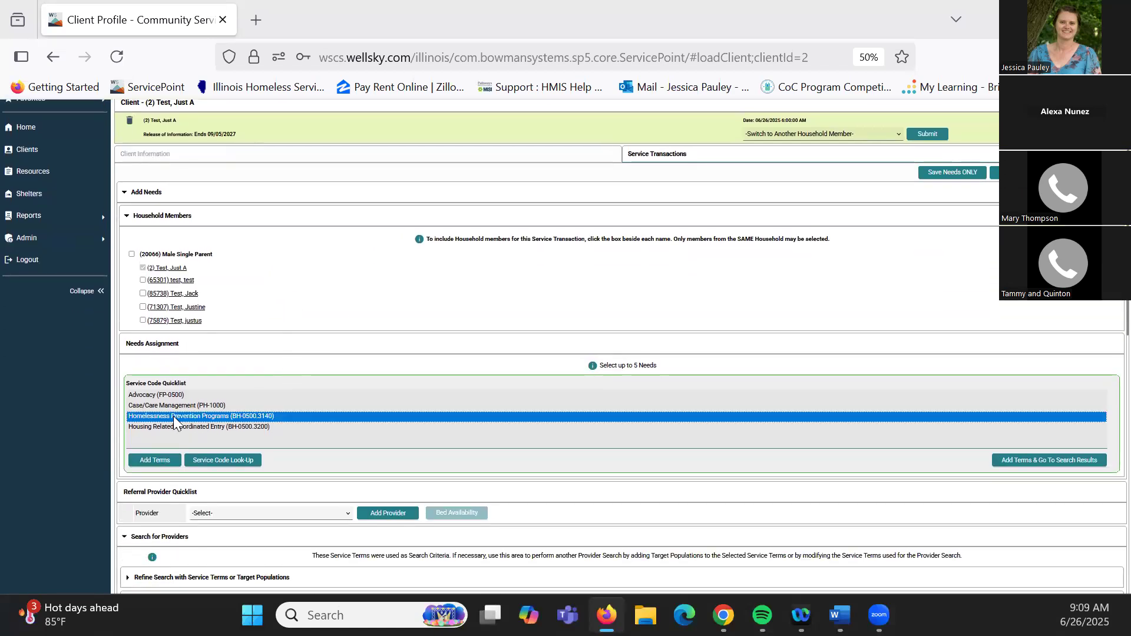
click(145, 462)
- Find IL-515 Eastern Region Prevention Waitlist in the provider search results and add it to the selected providers
scroll(894, 362, down, 2)
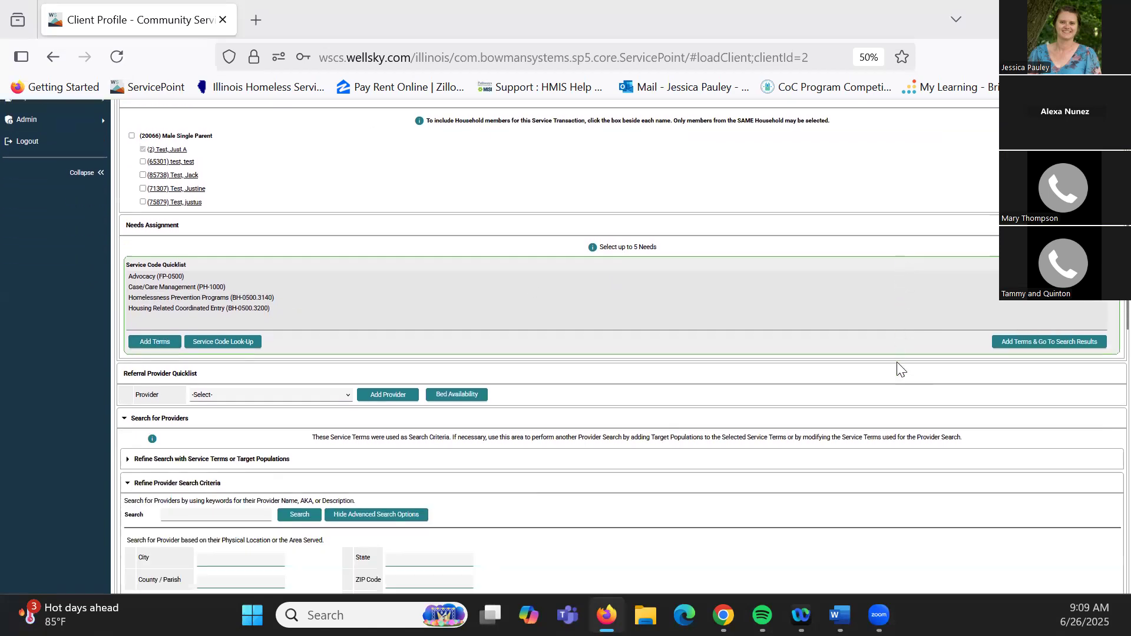
scroll(897, 362, down, 5)
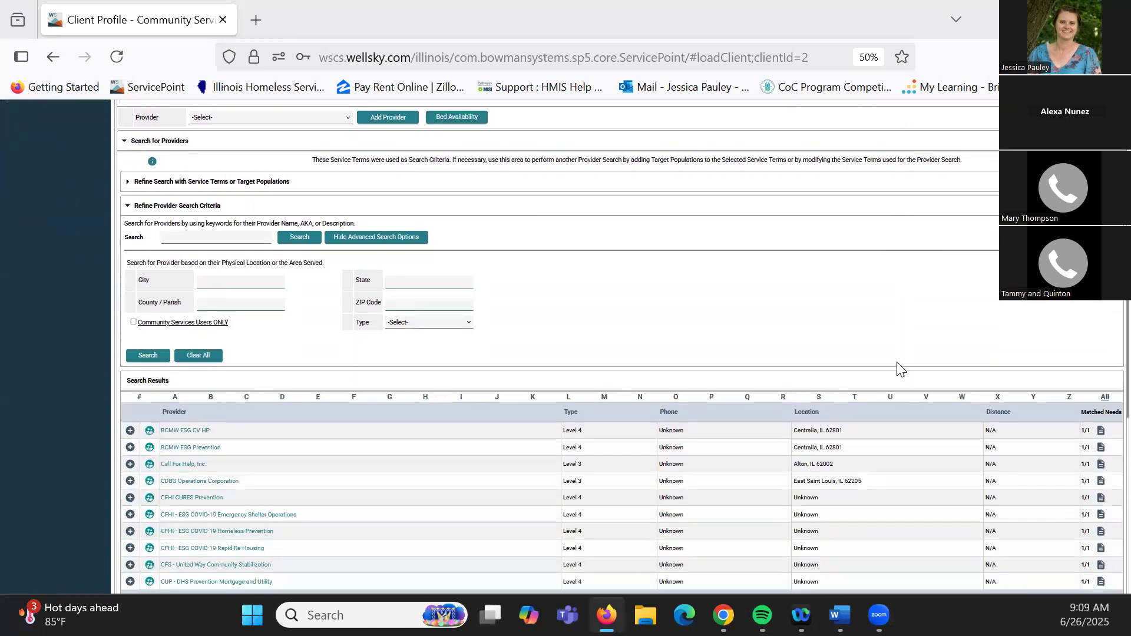
scroll(919, 401, down, 3)
click(1021, 455)
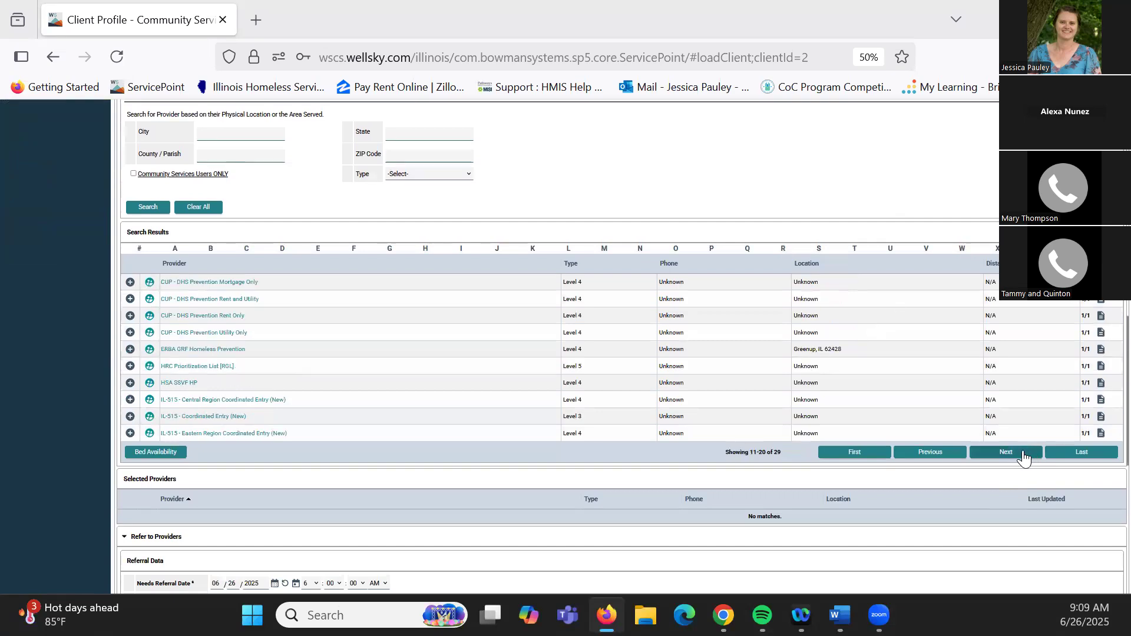
click(1023, 454)
click(127, 283)
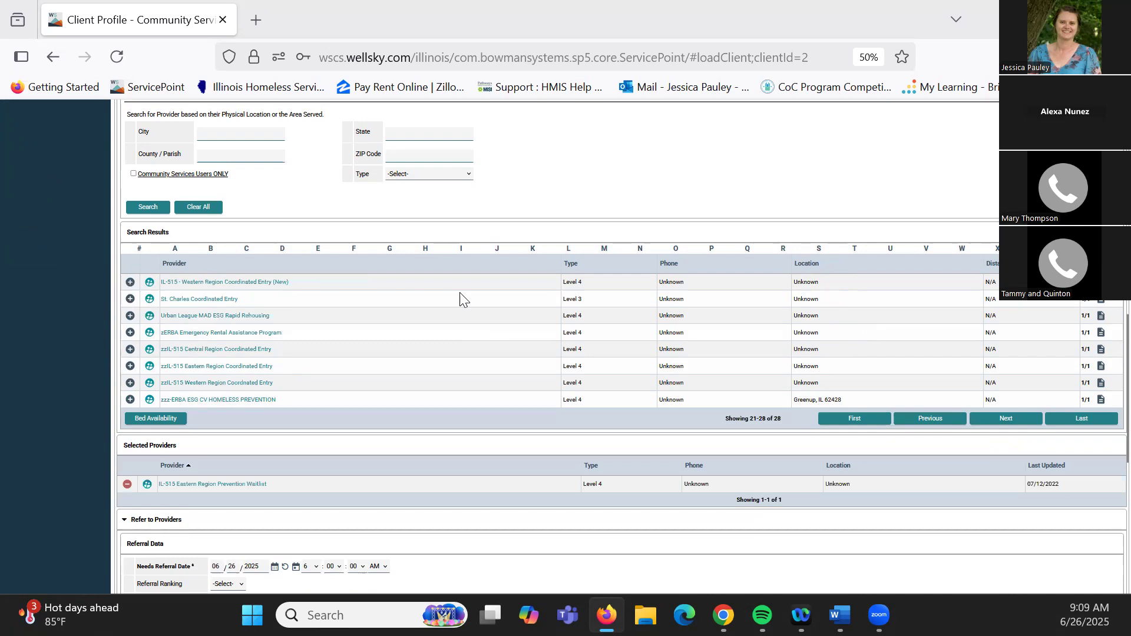
- Set the projected follow-up date to 06/28/2025 with a staff member of Embarras River Basin Agency (10) as follow-up user, and save all
scroll(457, 299, down, 5)
text(06282025)
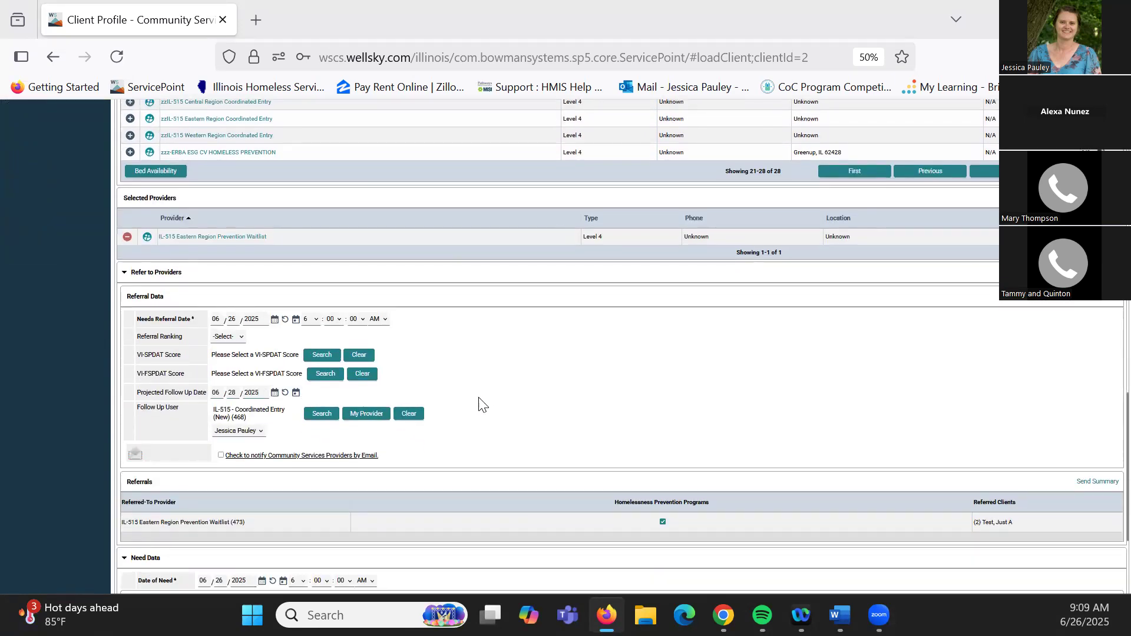
click(317, 415)
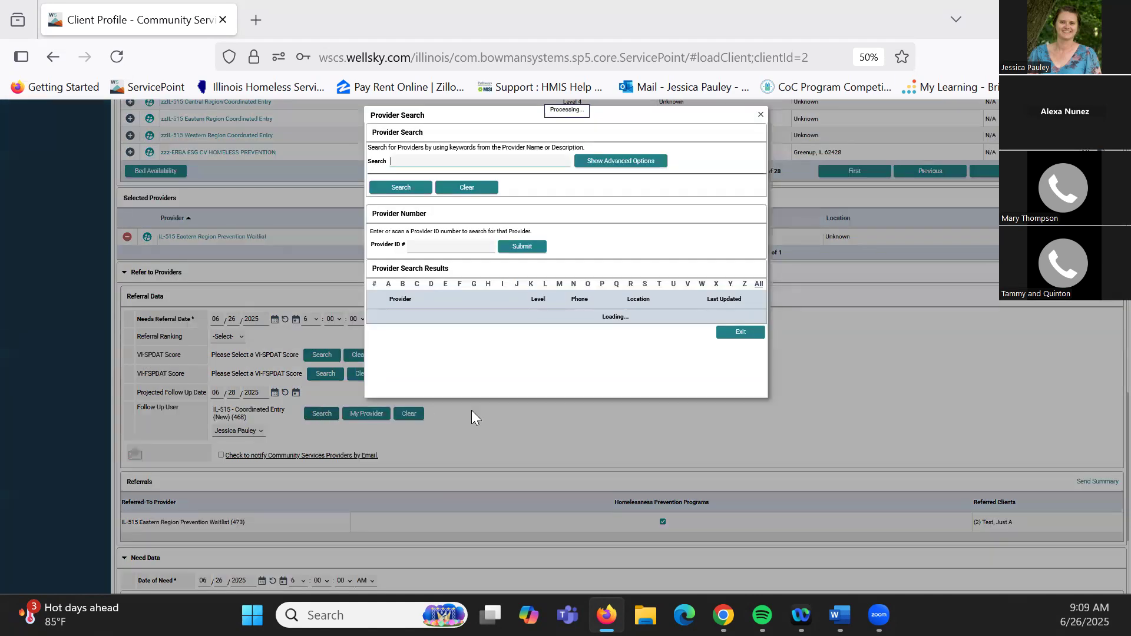
scroll(721, 493, down, 2)
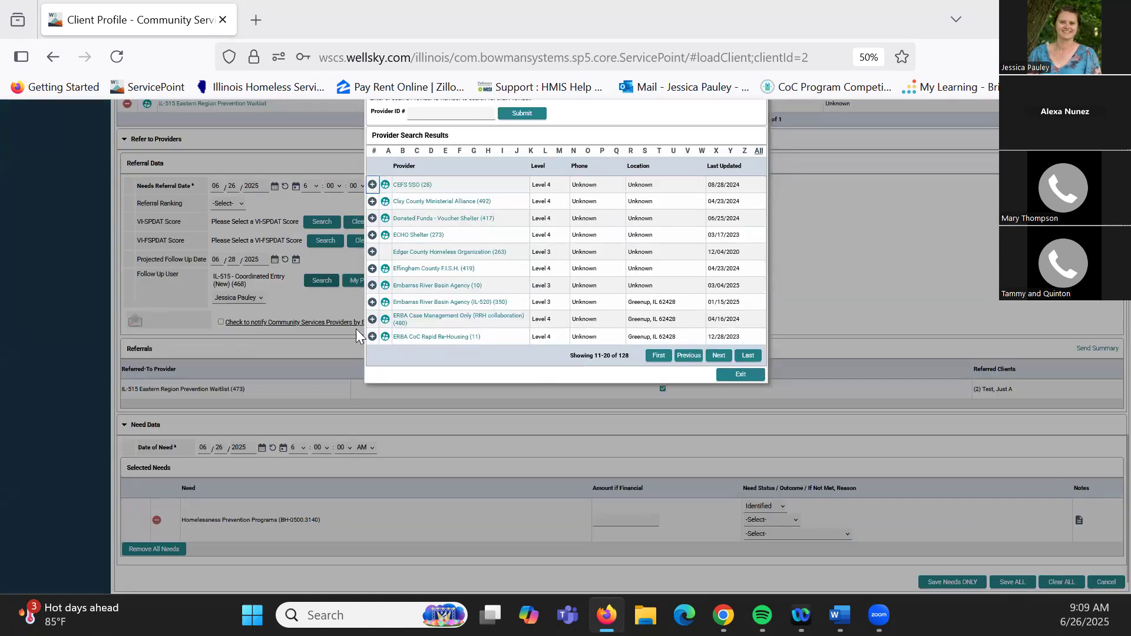
click(729, 360)
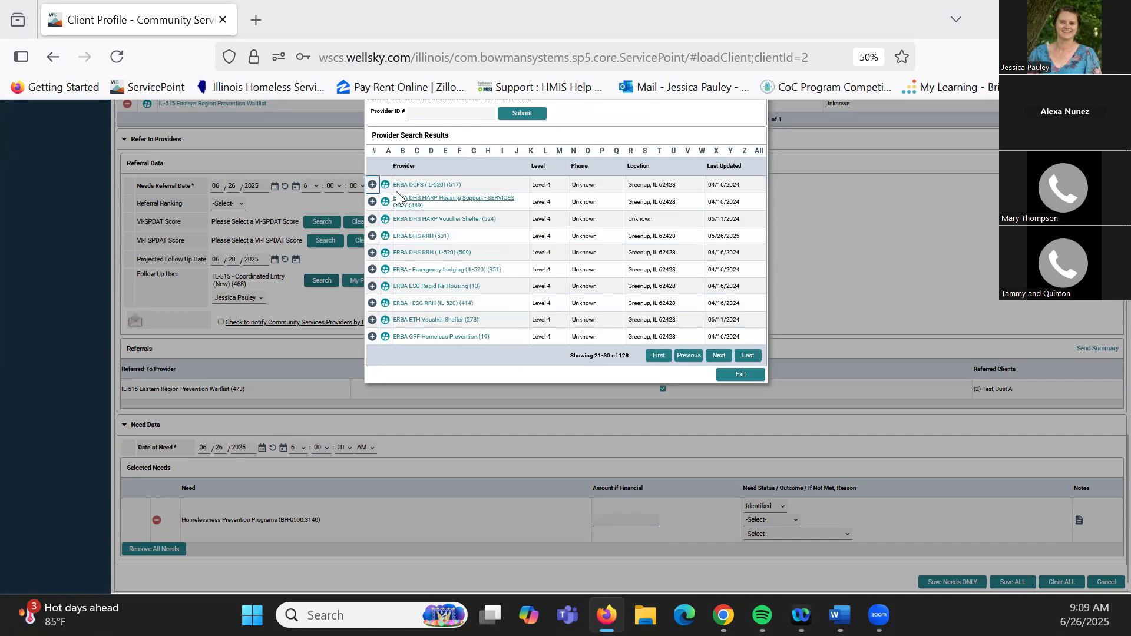
click(727, 356)
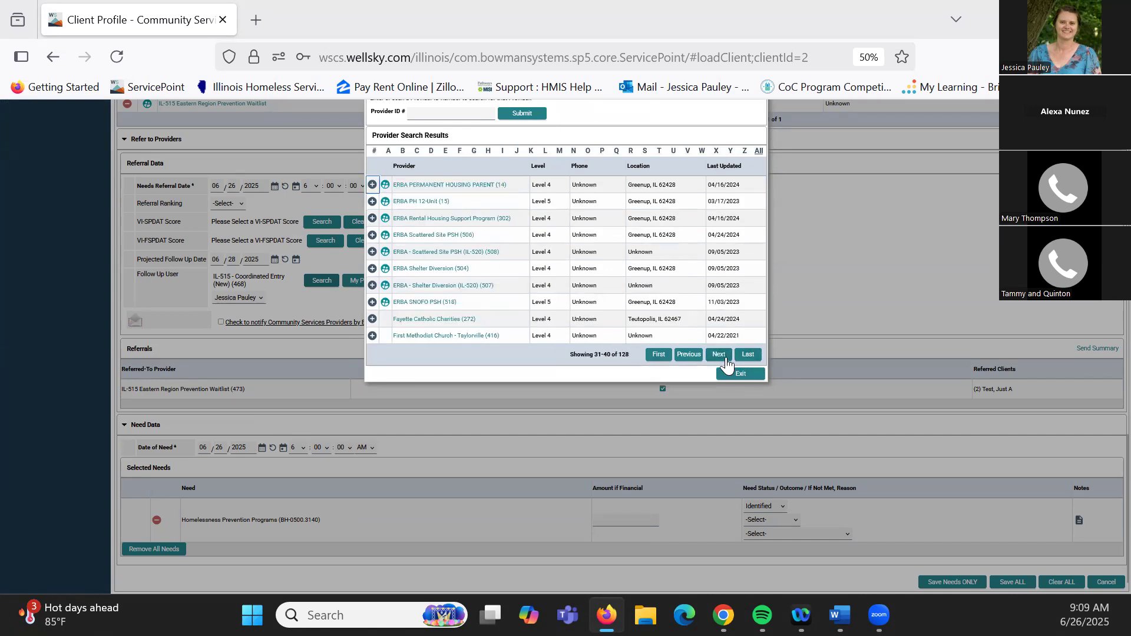
click(687, 355)
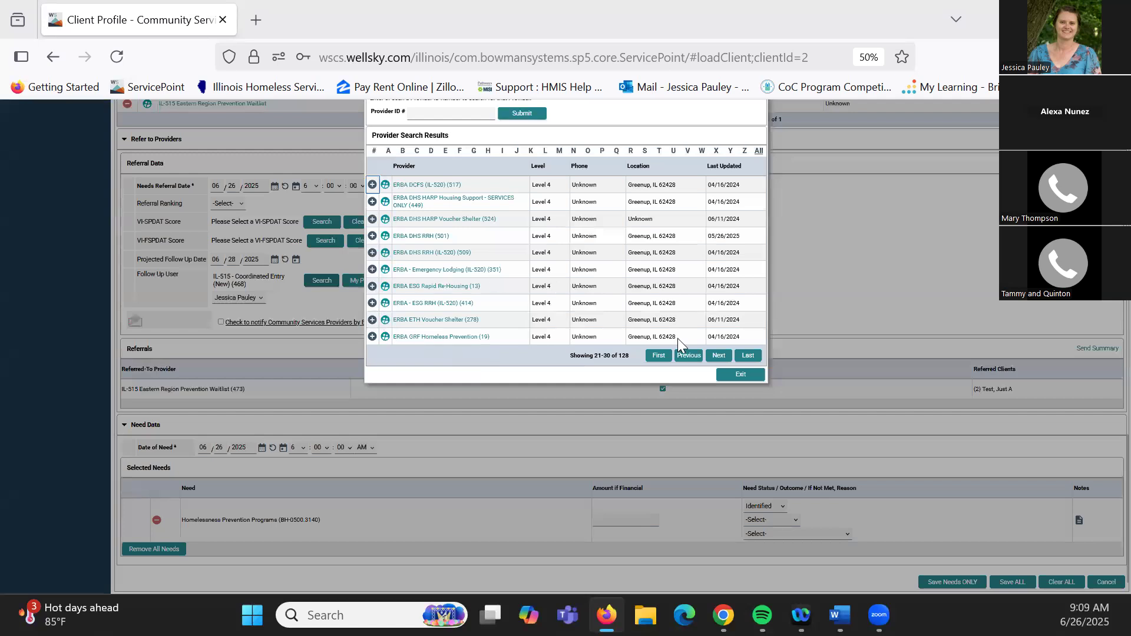
click(688, 355)
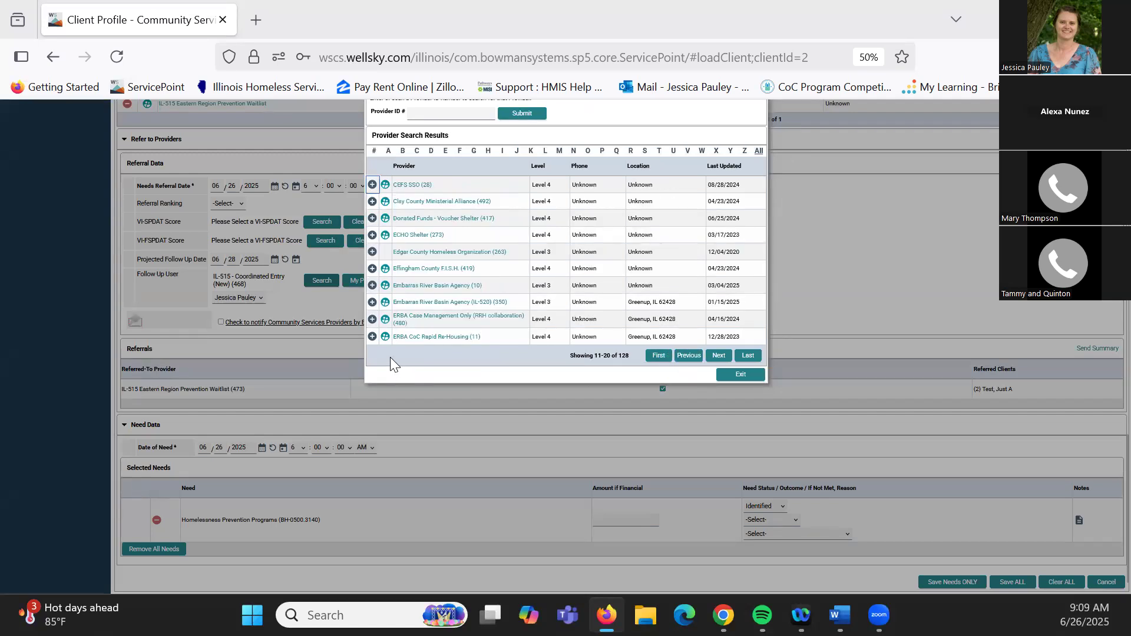
click(372, 286)
click(276, 298)
click(244, 421)
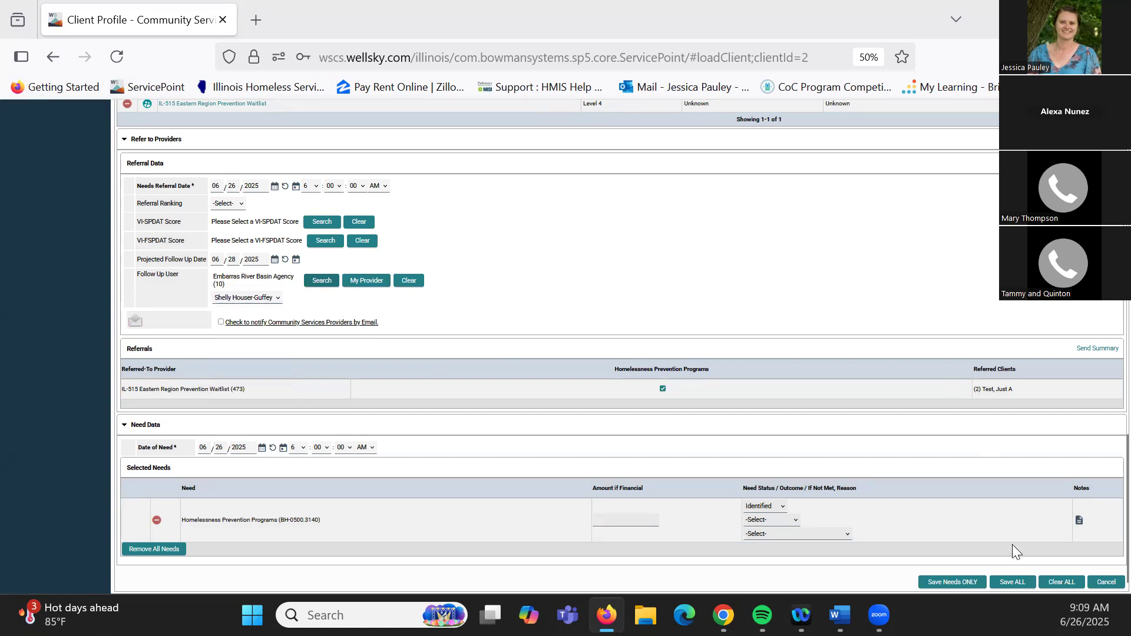
click(1012, 582)
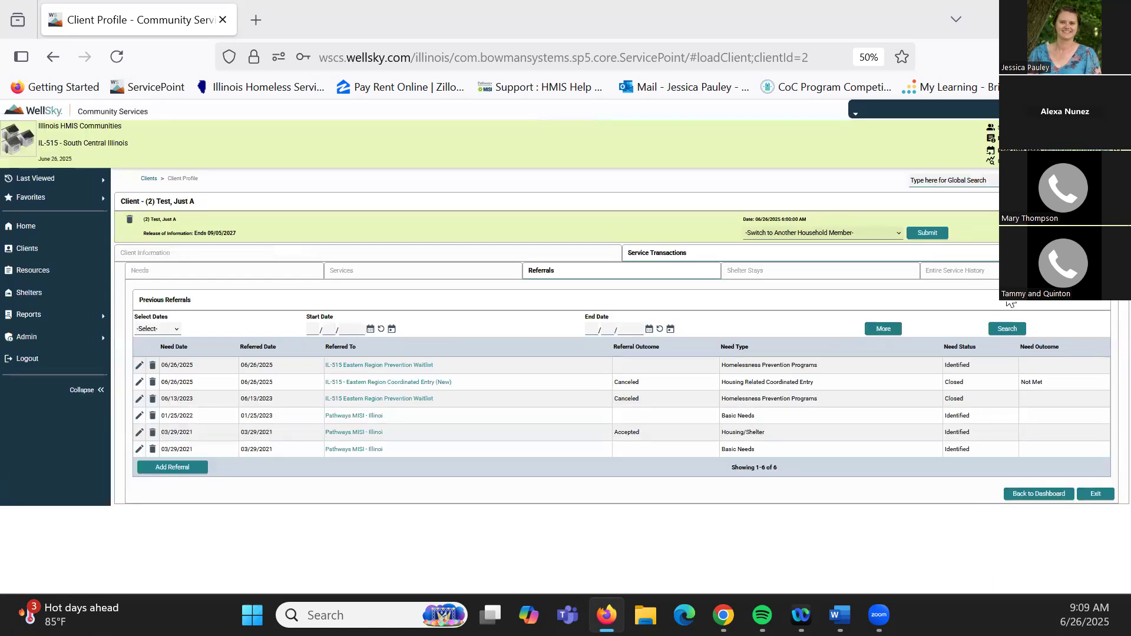
- Edit the 06/26/2025 Homelessness Prevention Programs need from the entire service history, adding the note "Cumberland", and save and exit
click(934, 272)
click(140, 366)
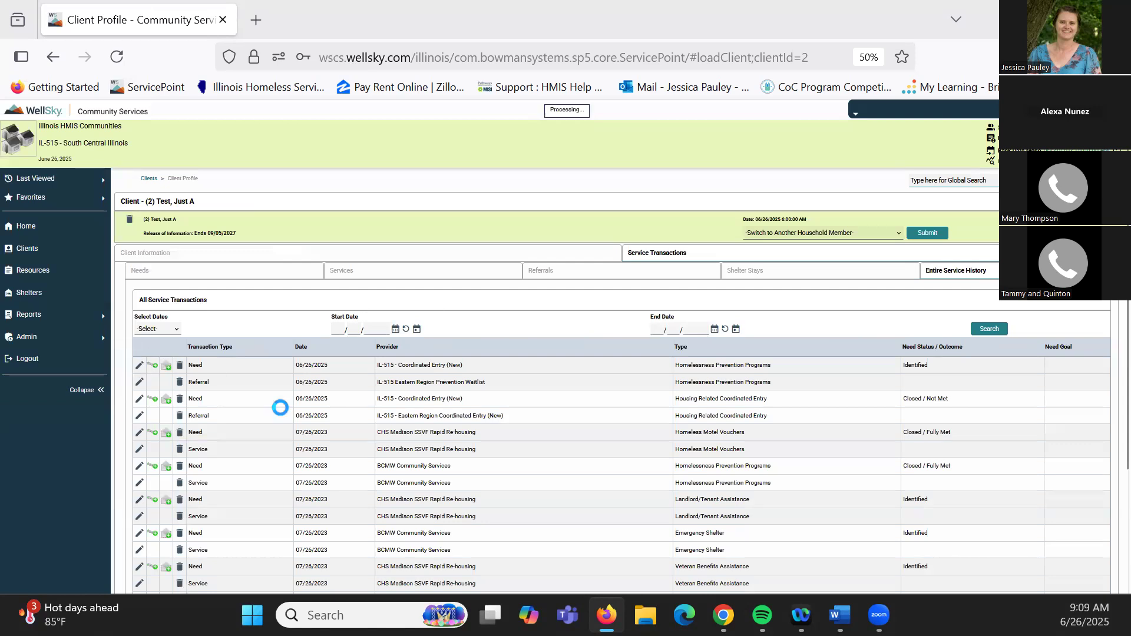
text(Cum)
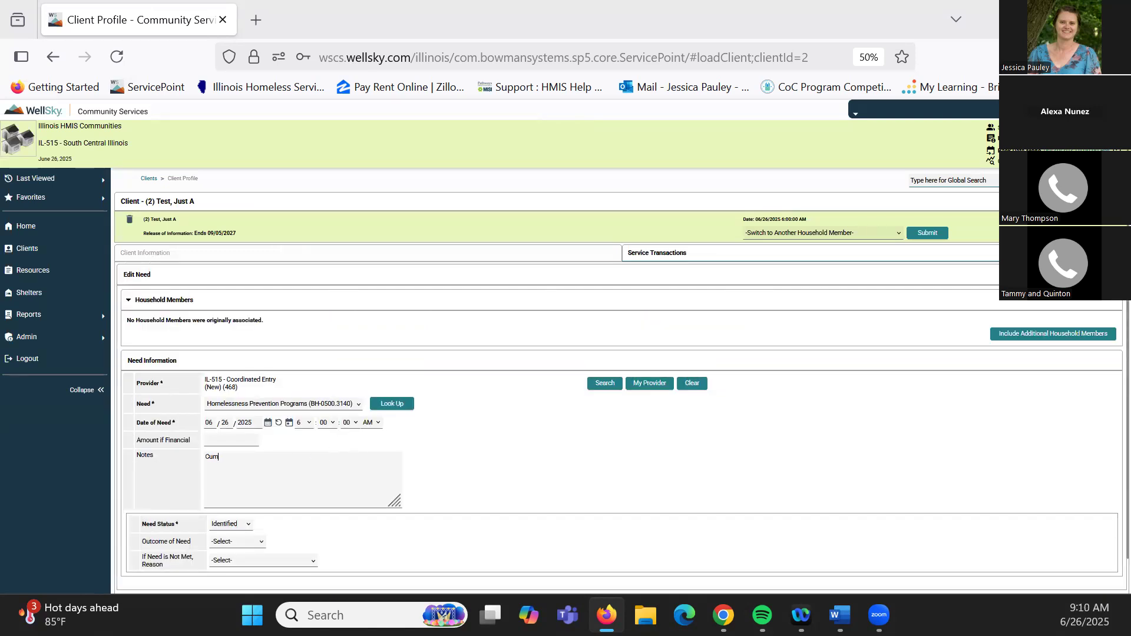
text(berland)
scroll(1062, 505, down, 1)
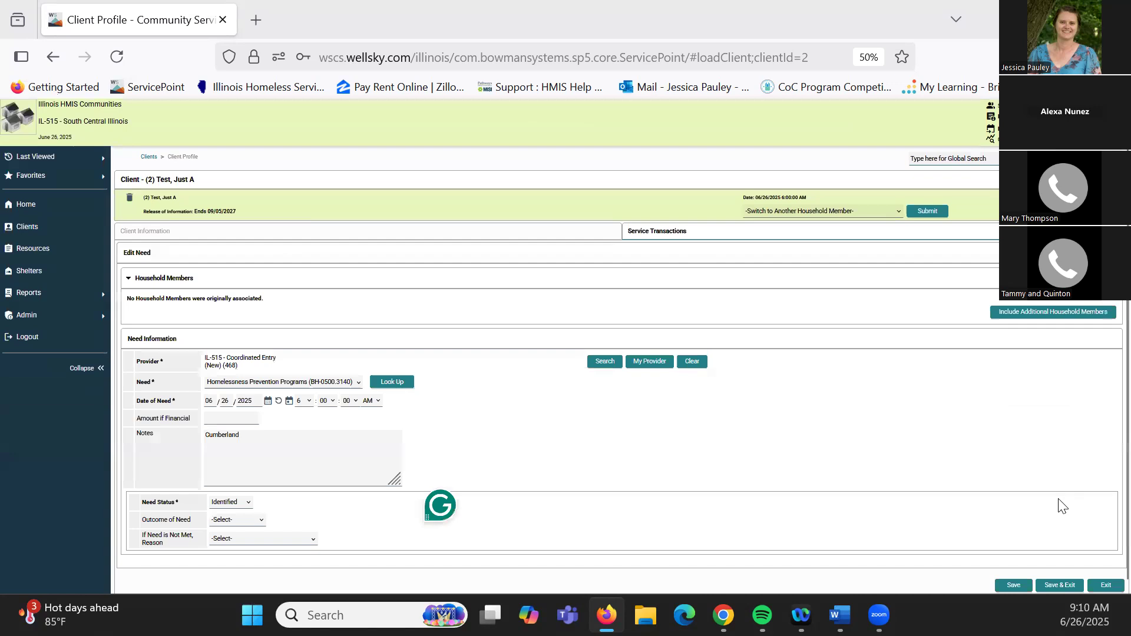
click(1060, 585)
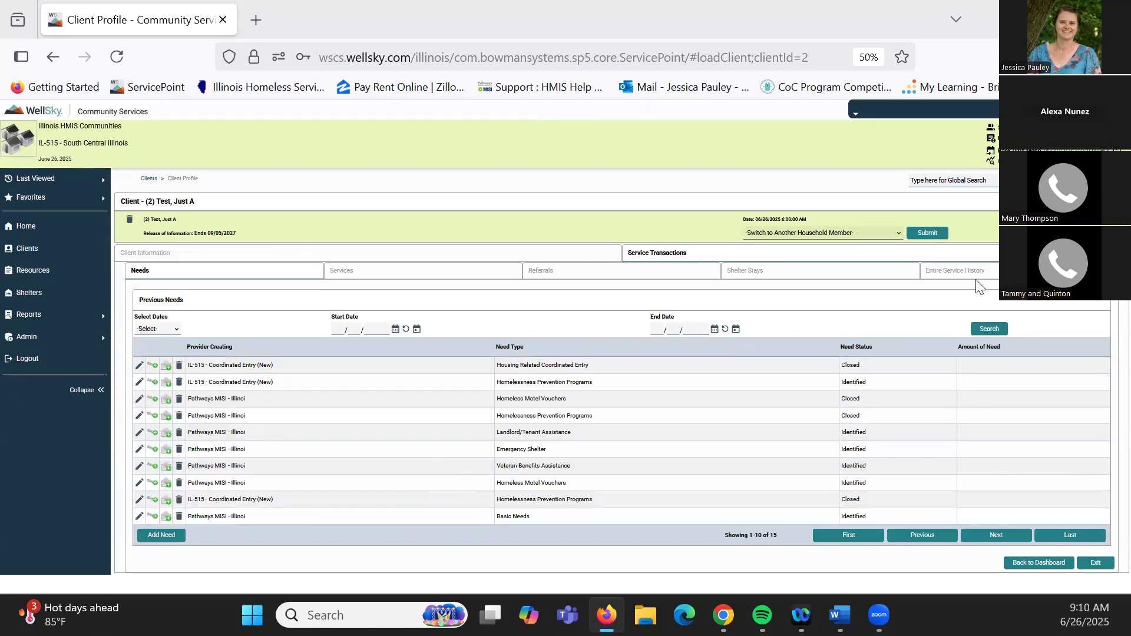
- View the 06/26/2025 Eastern Region Prevention Waitlist referral from the entire service history and return to the service transaction dashboard
click(938, 283)
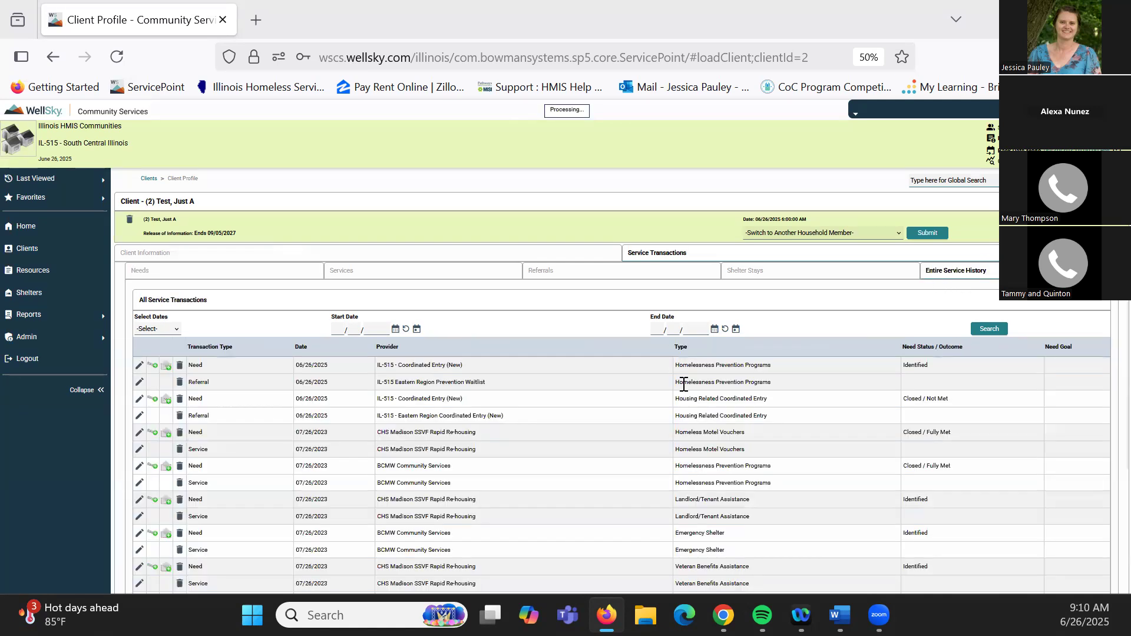
click(139, 383)
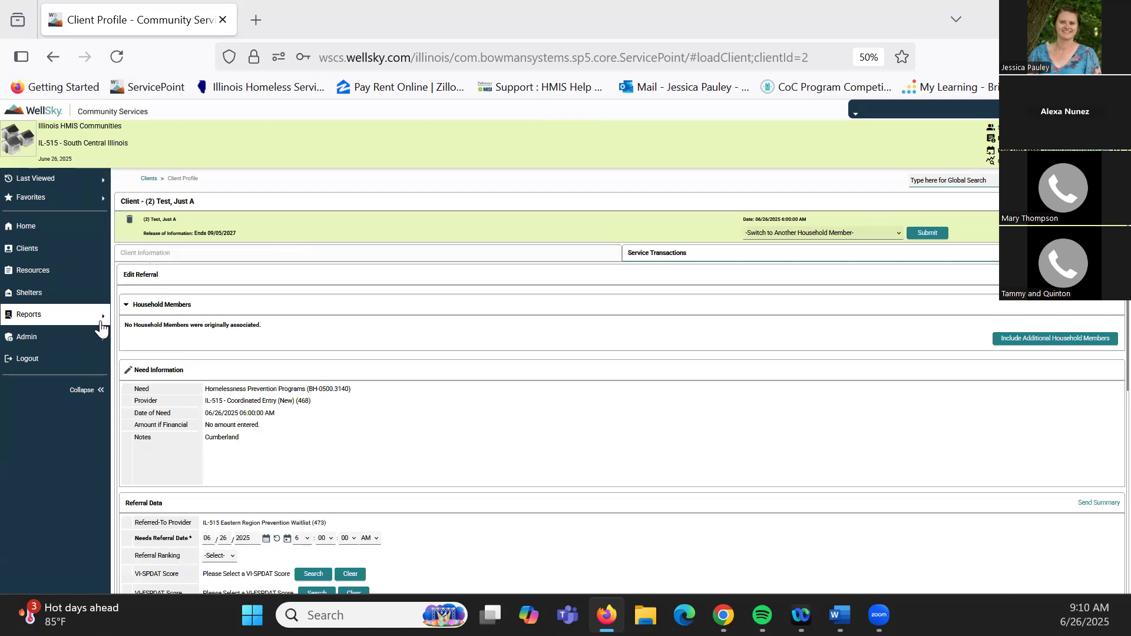
click(866, 254)
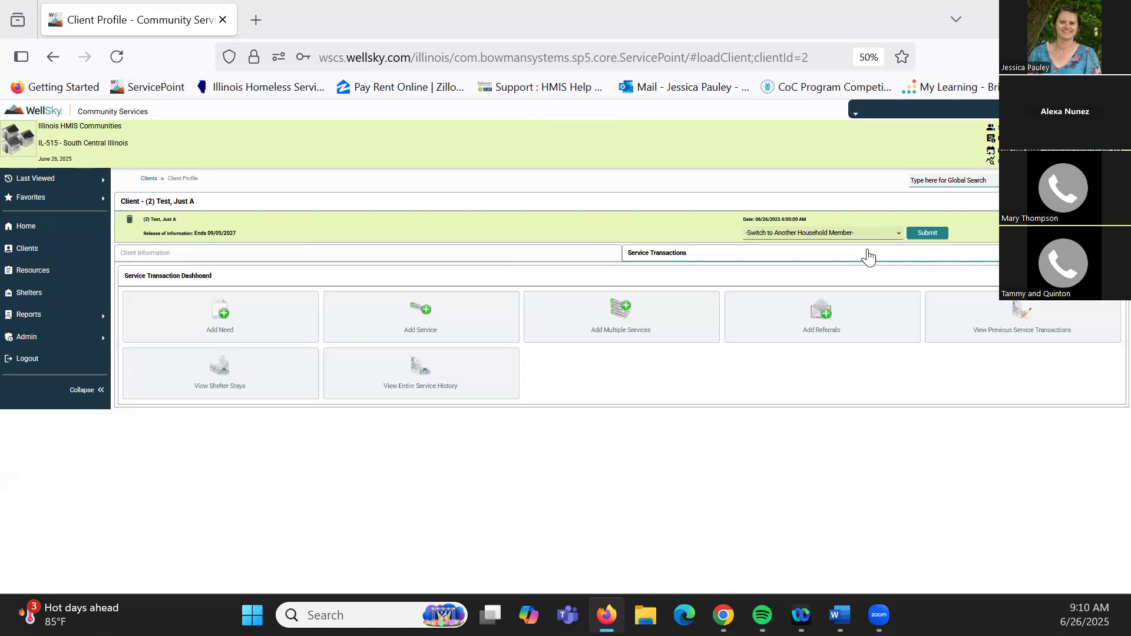
- Start a new referral from the client's previous referrals and include all members of the Male Single Parent household
click(444, 379)
scroll(227, 434, down, 3)
scroll(467, 320, up, 2)
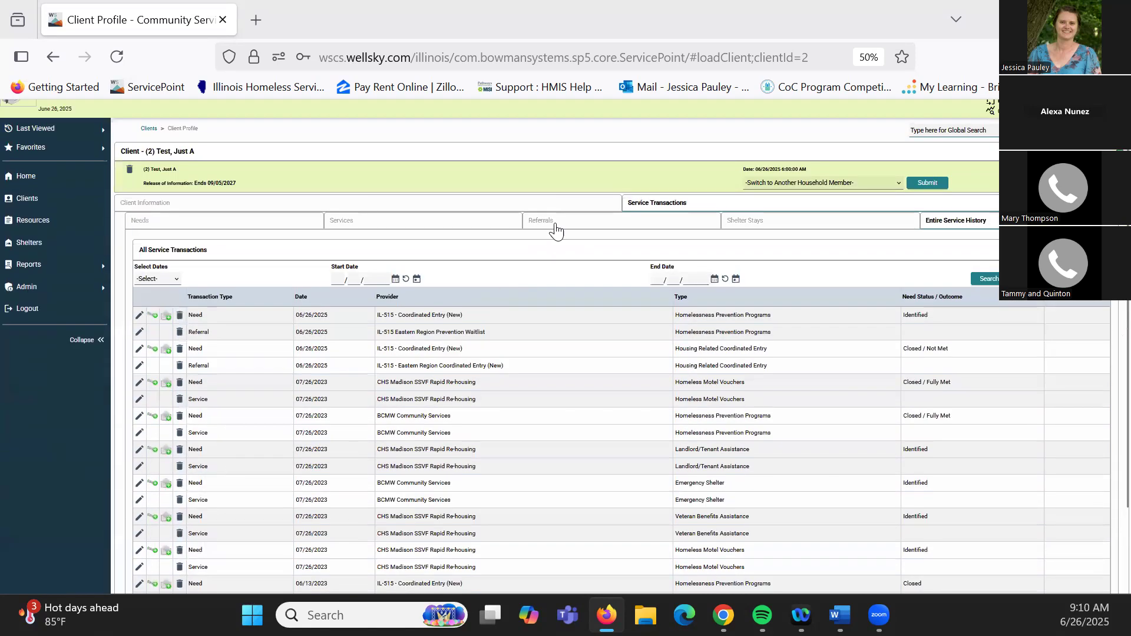
click(555, 232)
click(170, 467)
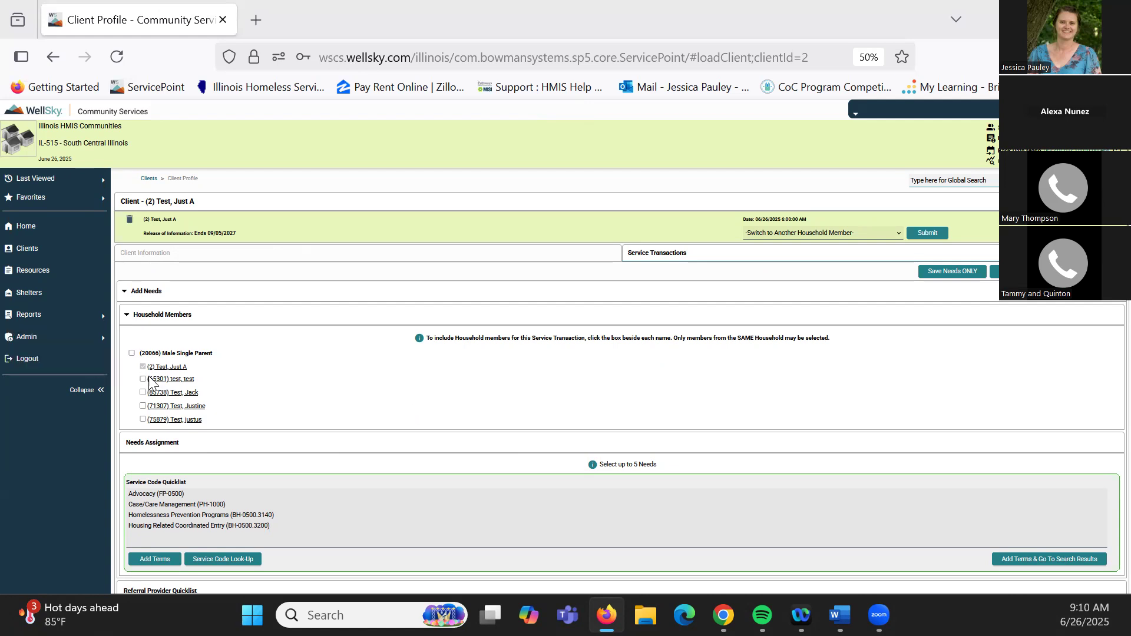
click(131, 353)
click(132, 354)
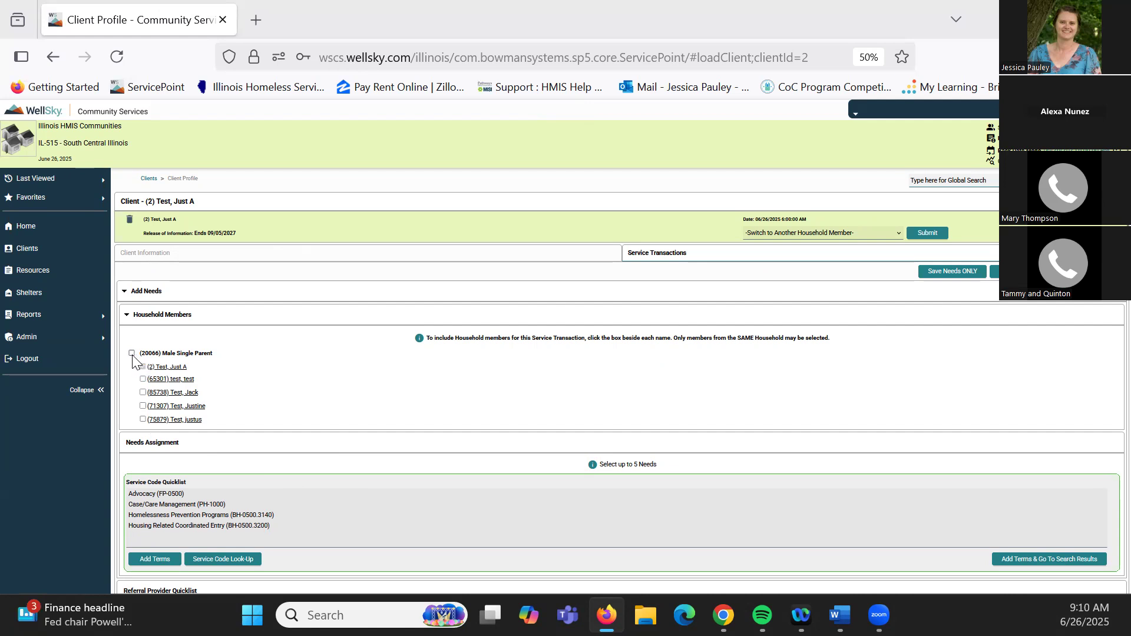
- Add the Homelessness Prevention Programs need and select IL-515 Eastern Region Prevention Waitlist as the referral provider
scroll(766, 422, down, 5)
scroll(766, 422, up, 2)
click(195, 318)
click(156, 361)
click(997, 506)
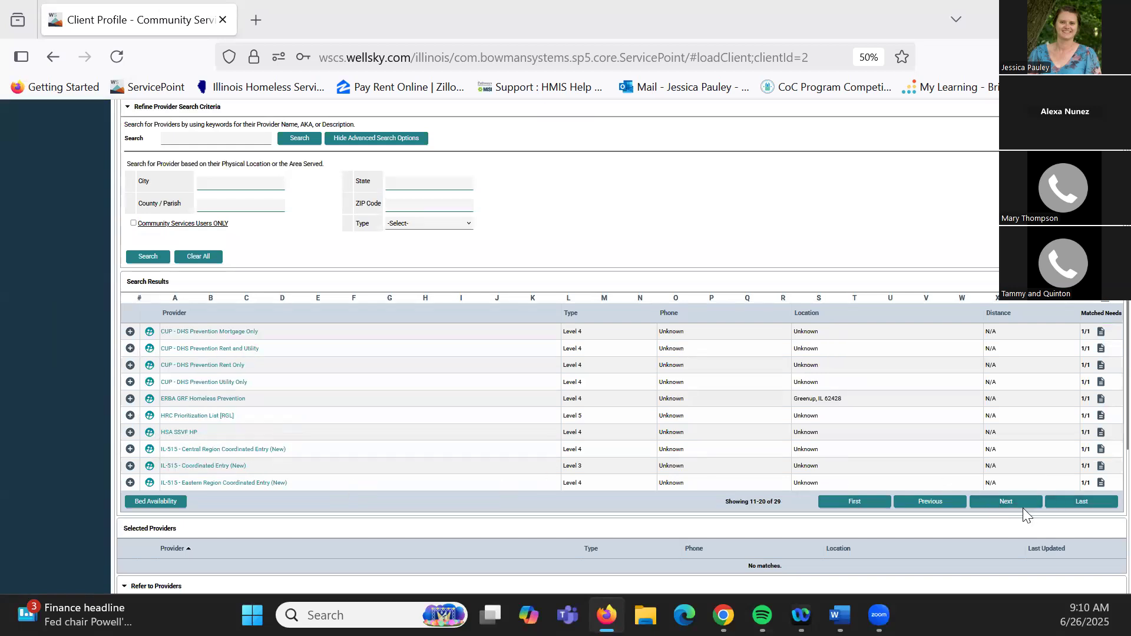
click(1007, 504)
click(130, 331)
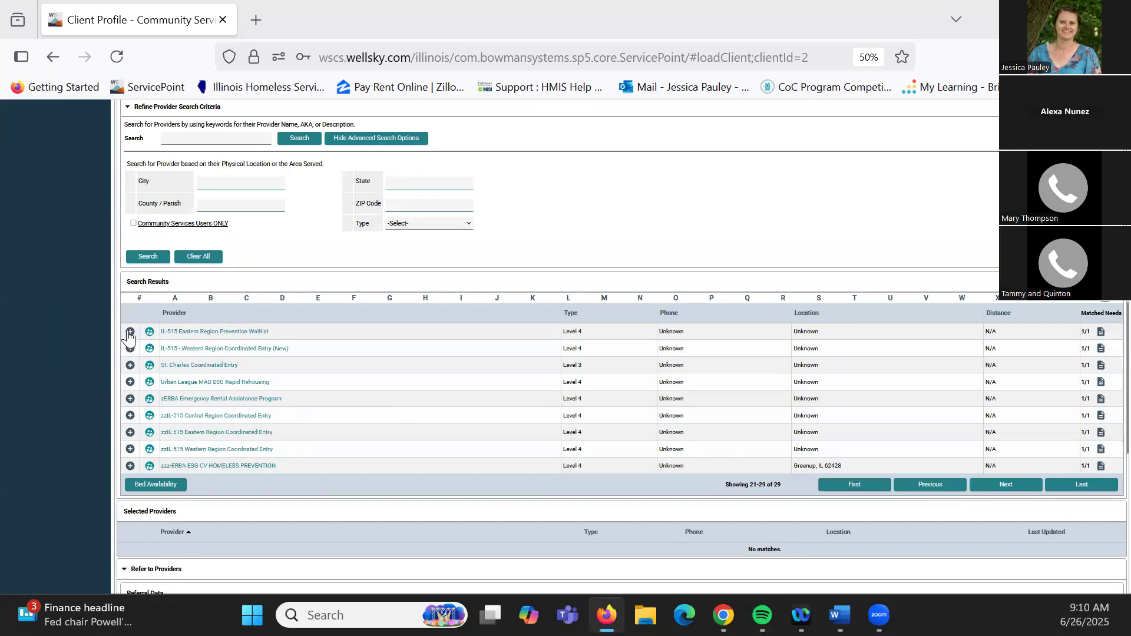
- Set the household referral's projected follow-up date to 06/28/2025, assign an Embarras River Basin Agency (10) staff member as follow-up user, and save all
scroll(263, 434, down, 5)
click(222, 339)
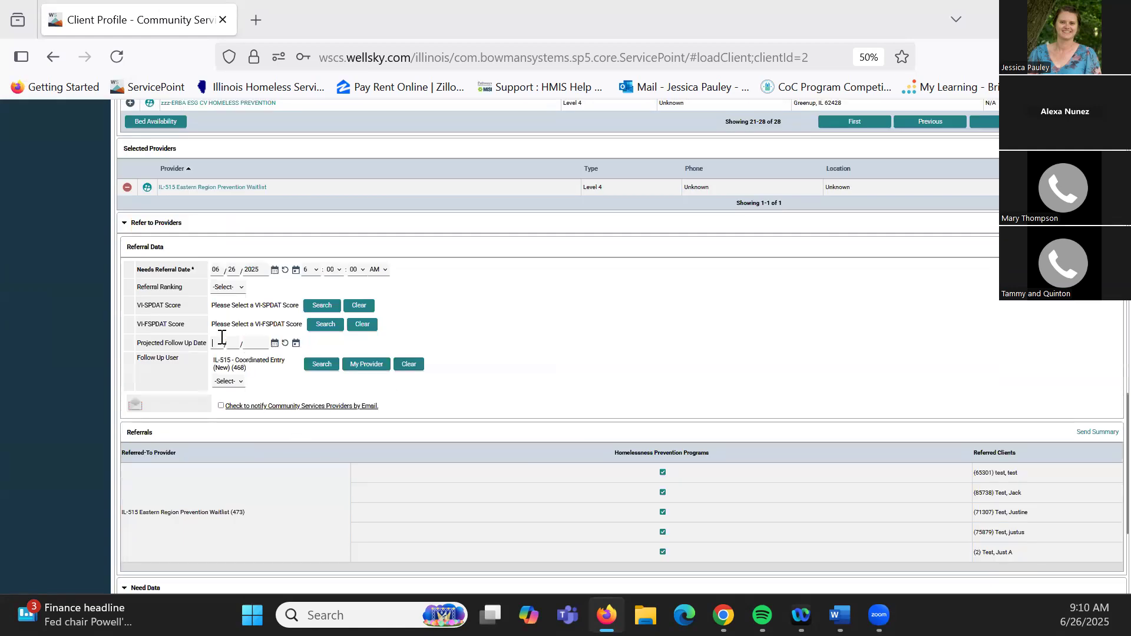
text(06 / 28 / 2025)
click(321, 365)
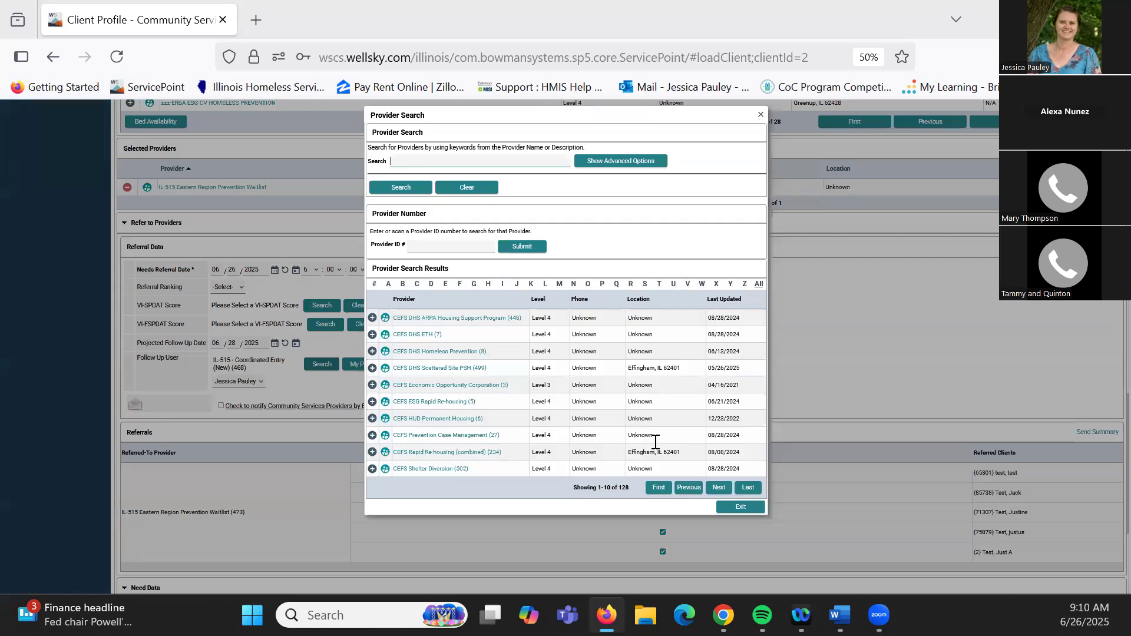
click(716, 488)
scroll(430, 397, down, 3)
click(372, 268)
click(248, 230)
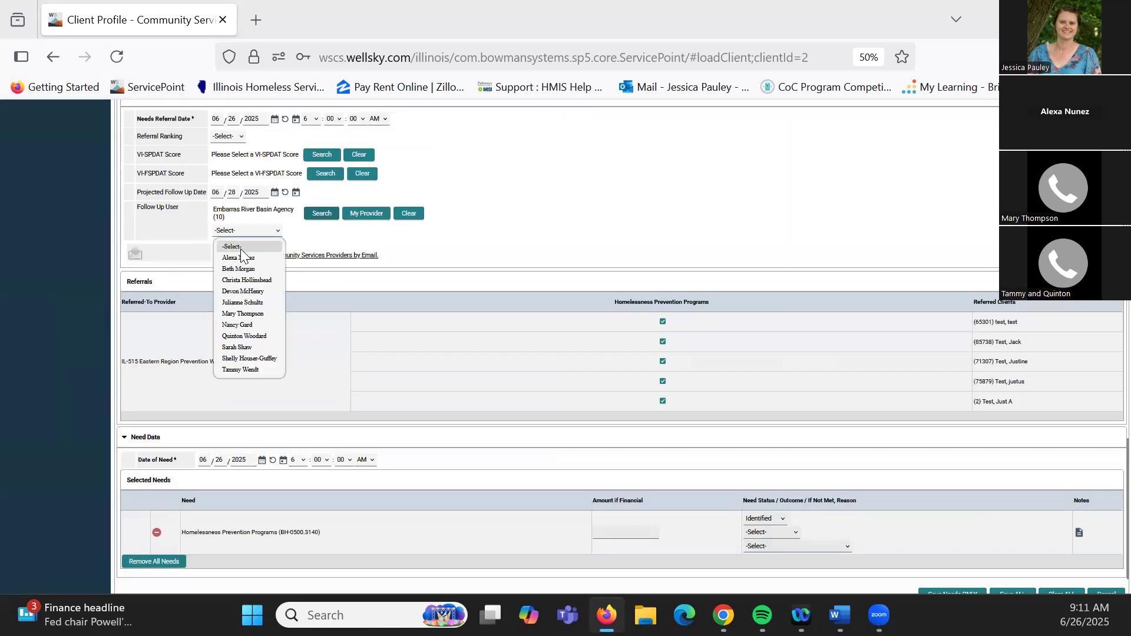
click(234, 358)
scroll(991, 501, down, 1)
click(1013, 582)
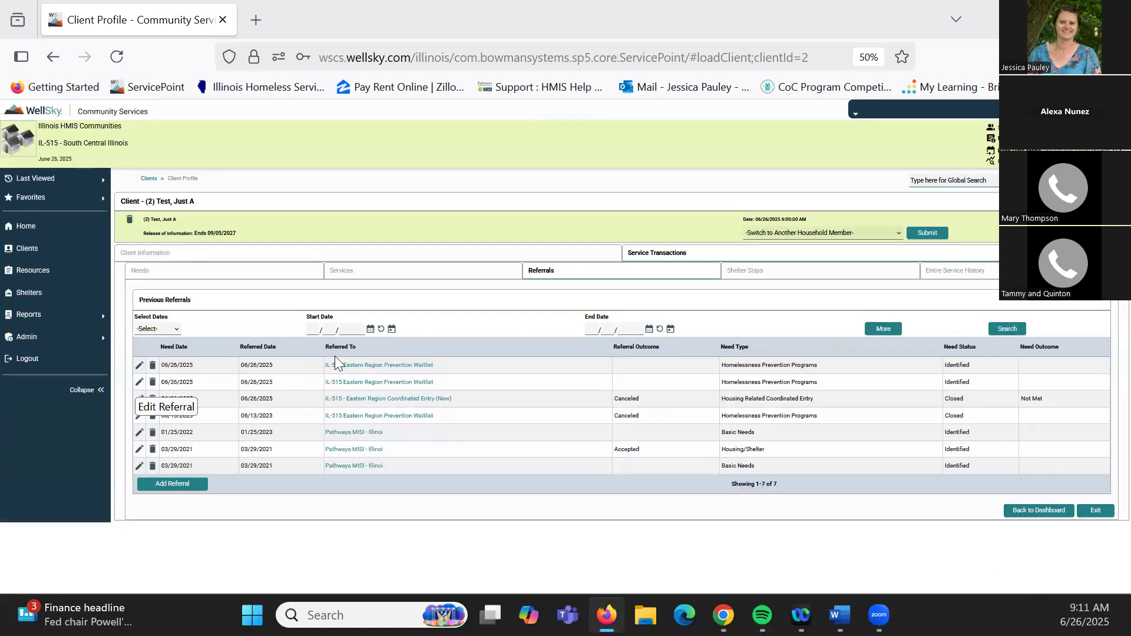
- Edit the newest Eastern Region Prevention Waitlist referral from the entire service history, deselect the four other household members, and save and exit
click(984, 271)
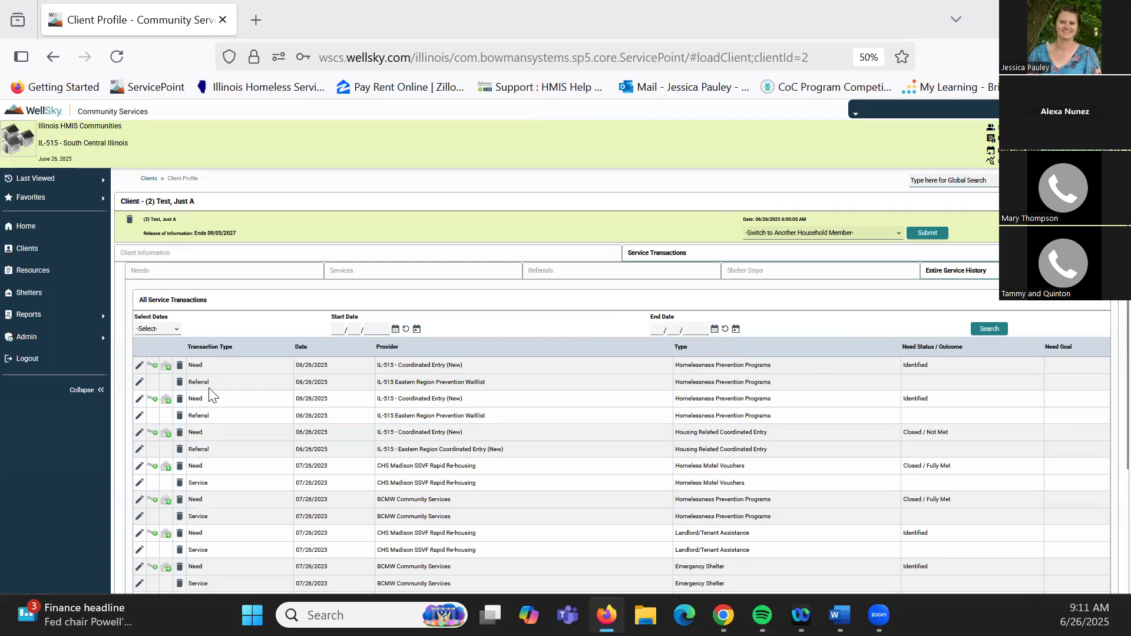
click(139, 384)
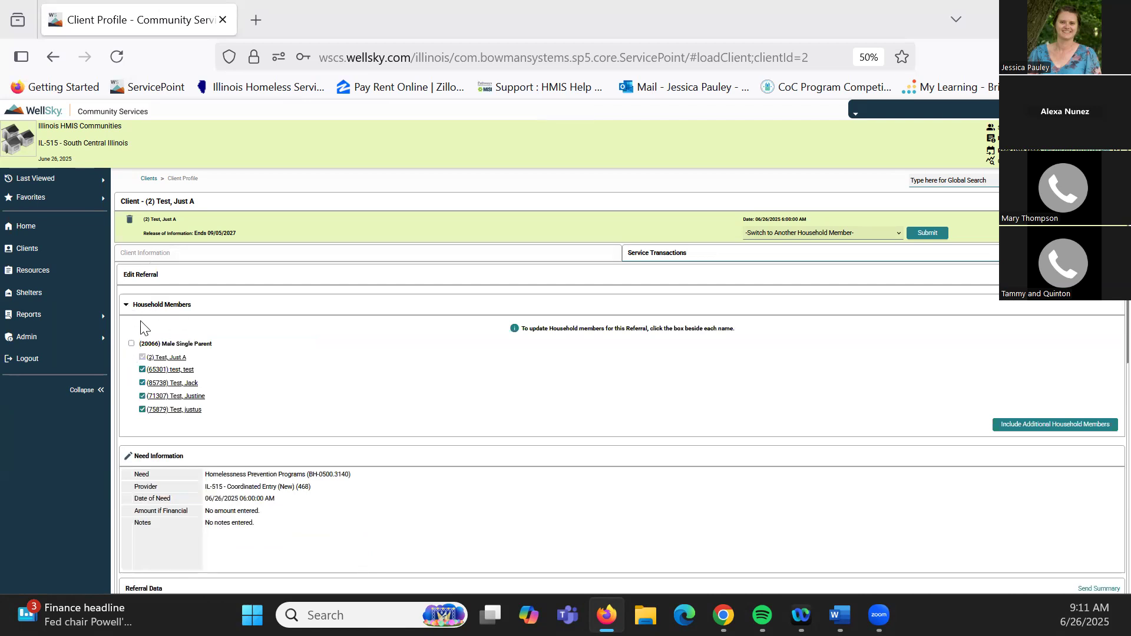
click(142, 370)
click(142, 383)
click(142, 396)
click(142, 410)
scroll(917, 422, down, 5)
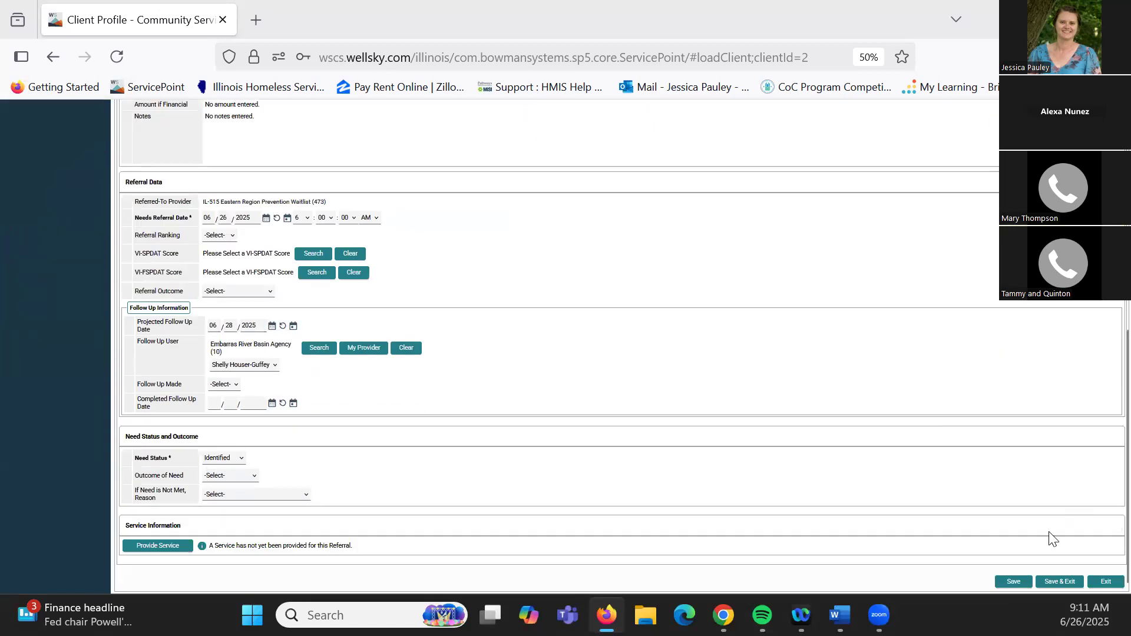
click(1051, 582)
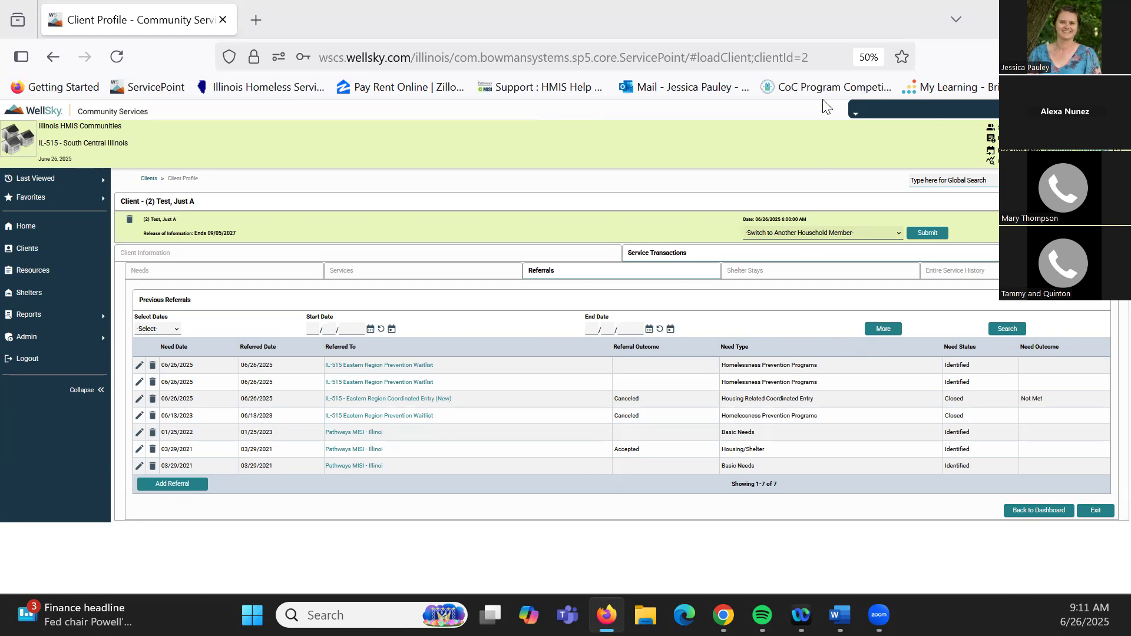
click(836, 106)
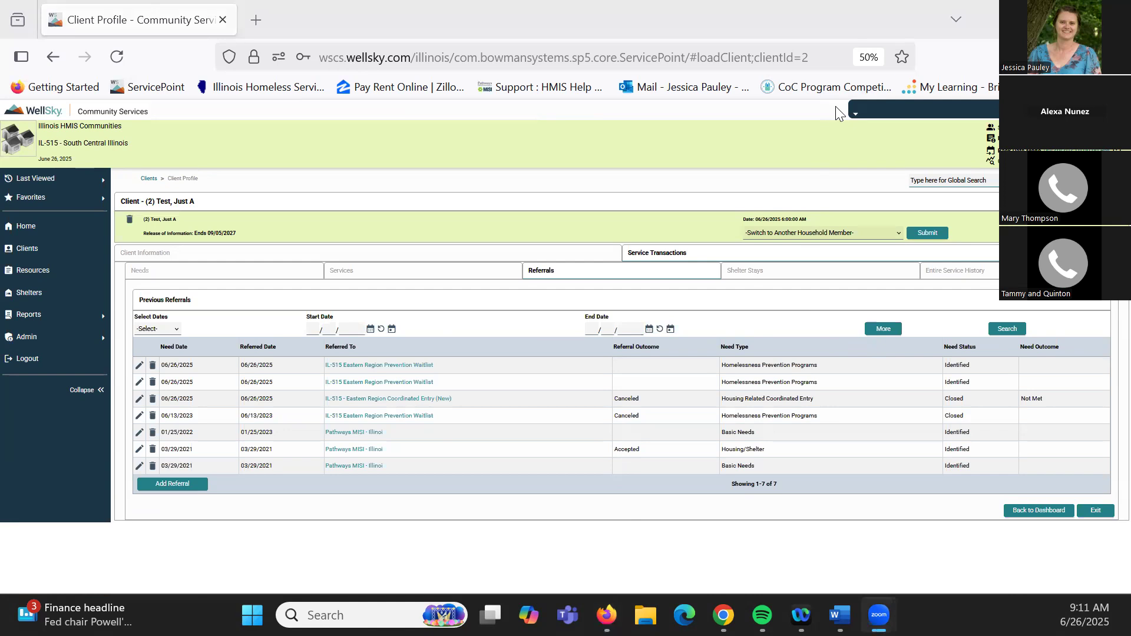